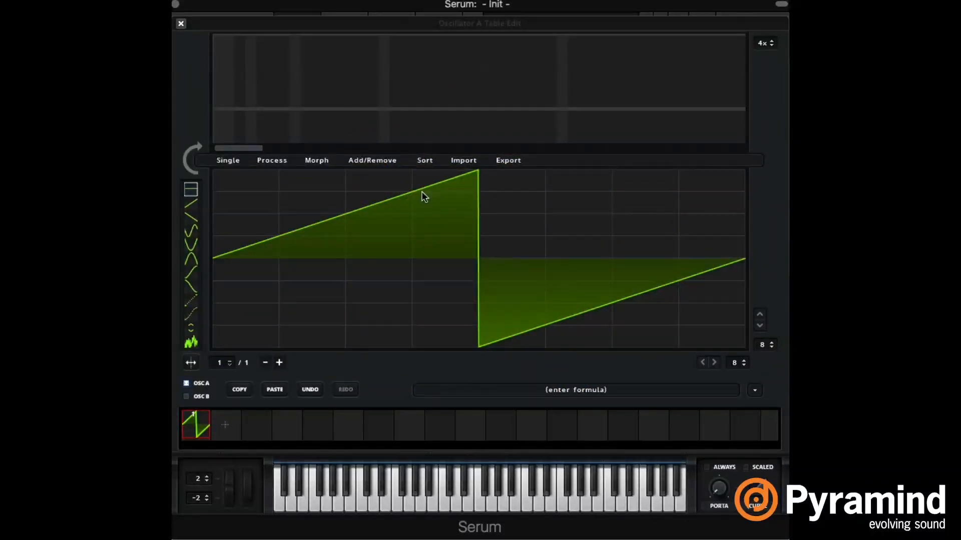
# Step: Reopen oscillator A's wavetable editor and add frames until the table holds six
pyautogui.click(181, 23)
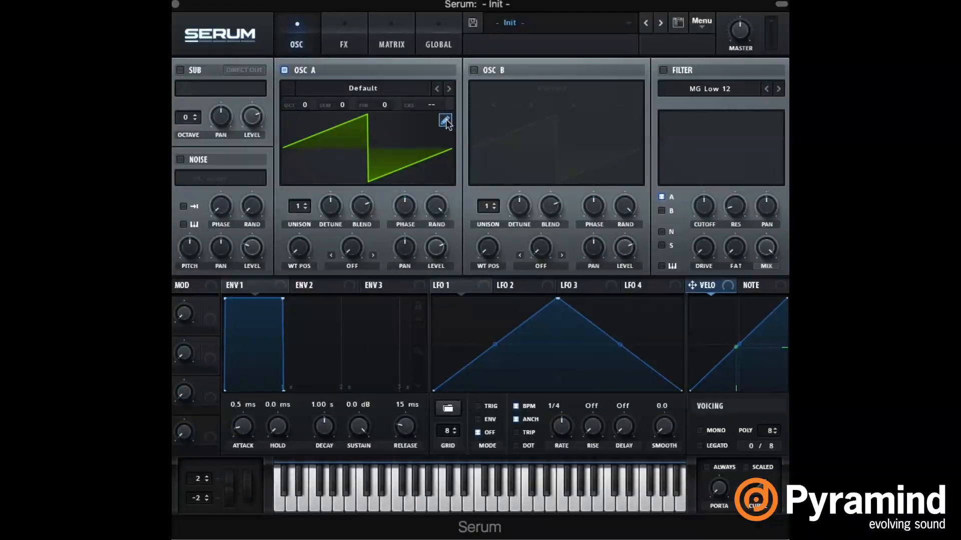
pyautogui.click(445, 120)
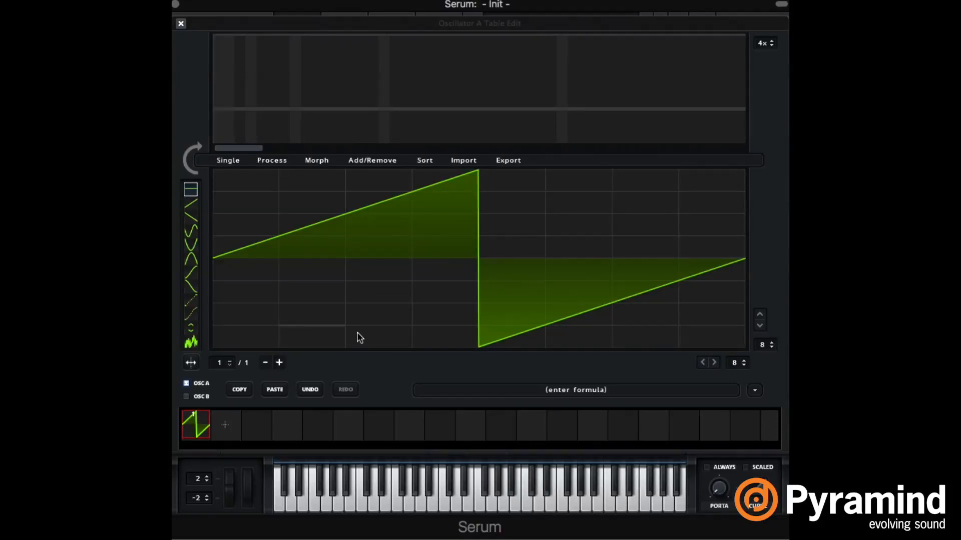
pyautogui.click(227, 429)
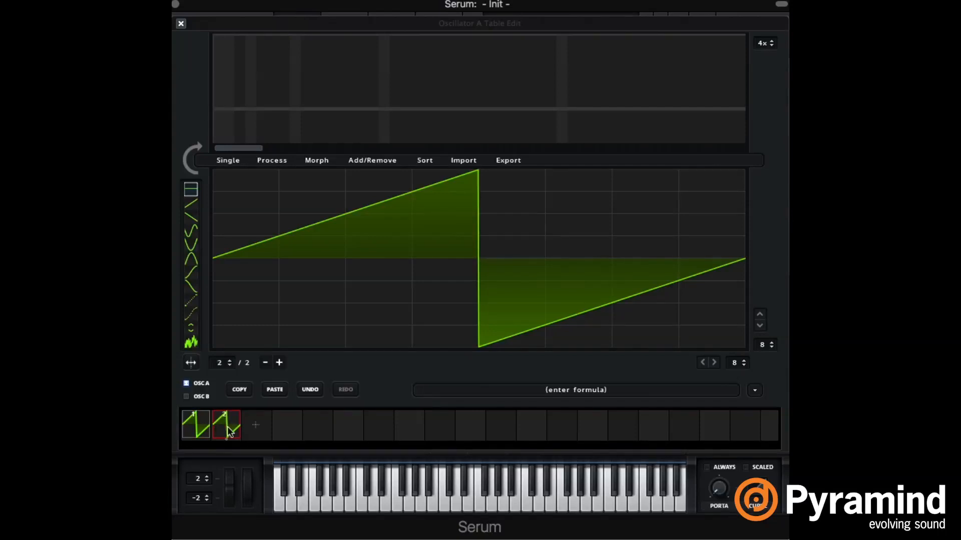
pyautogui.click(258, 424)
pyautogui.click(288, 428)
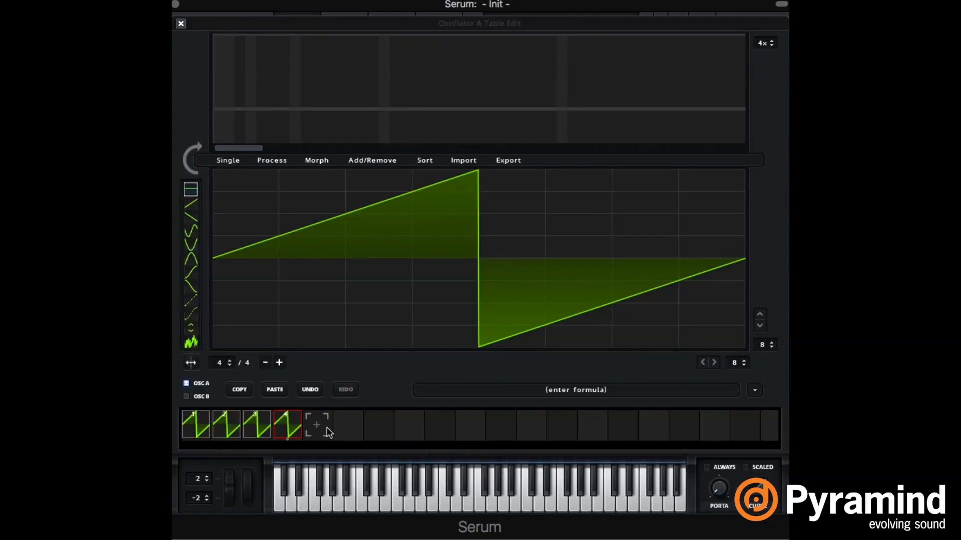
pyautogui.click(347, 426)
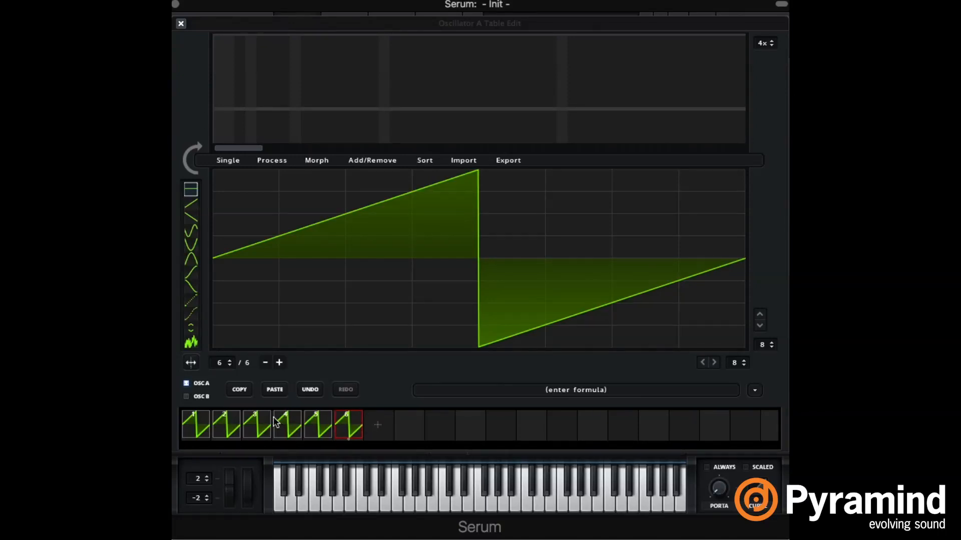
# Step: Choose frame 2 of the wavetable and draw a stepped waveform across it
pyautogui.click(322, 423)
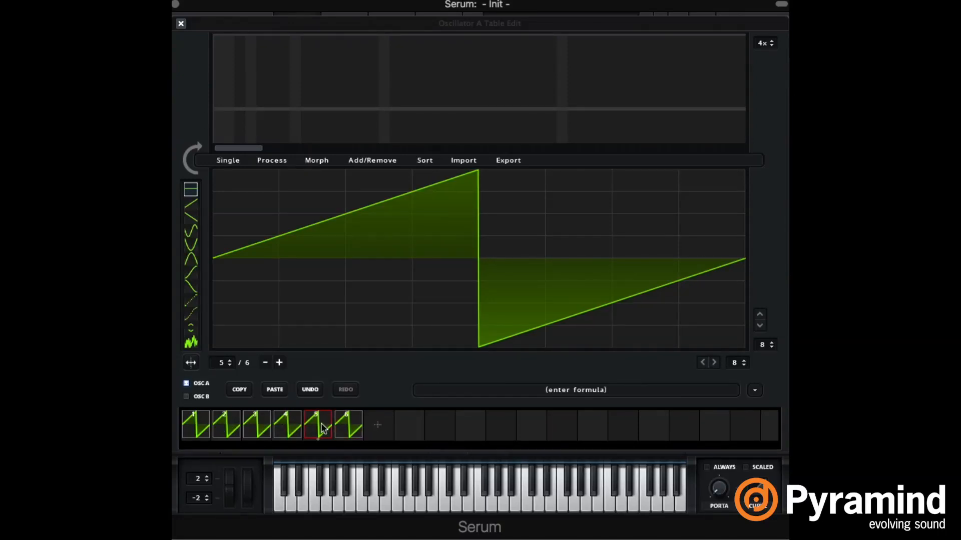
pyautogui.click(294, 424)
pyautogui.click(205, 431)
pyautogui.click(318, 435)
pyautogui.click(233, 432)
pyautogui.moveTo(294, 245)
pyautogui.mouseDown()
pyautogui.moveTo(392, 305)
pyautogui.moveTo(661, 258)
pyautogui.mouseUp()
# Step: Compare the sawtooth in frame 1 with the stepped waveform in frame 2
pyautogui.click(206, 421)
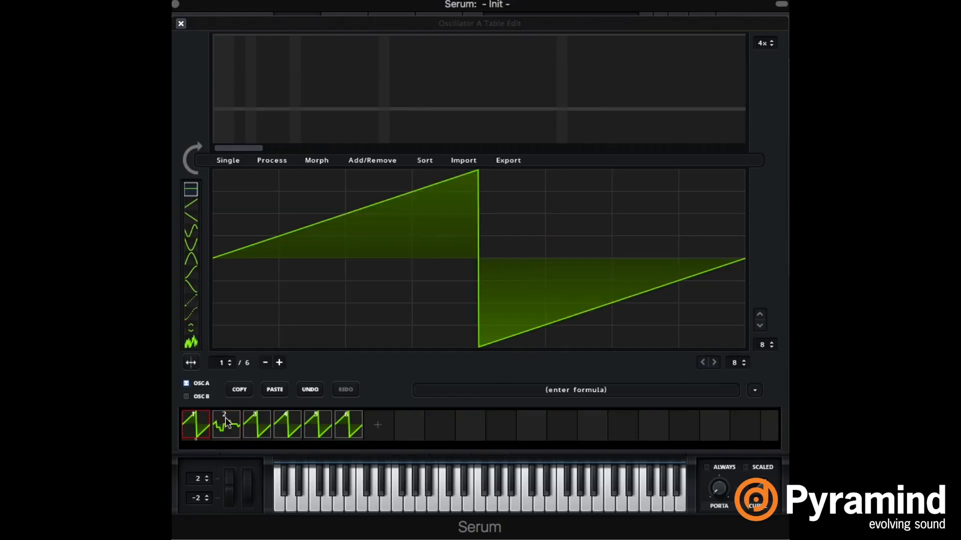
pyautogui.click(228, 424)
pyautogui.click(203, 423)
pyautogui.click(234, 423)
pyautogui.click(210, 424)
# Step: Remove frames 2 to 6 from the wavetable as a multiselection
pyautogui.moveTo(223, 425); pyautogui.dragTo(347, 426)
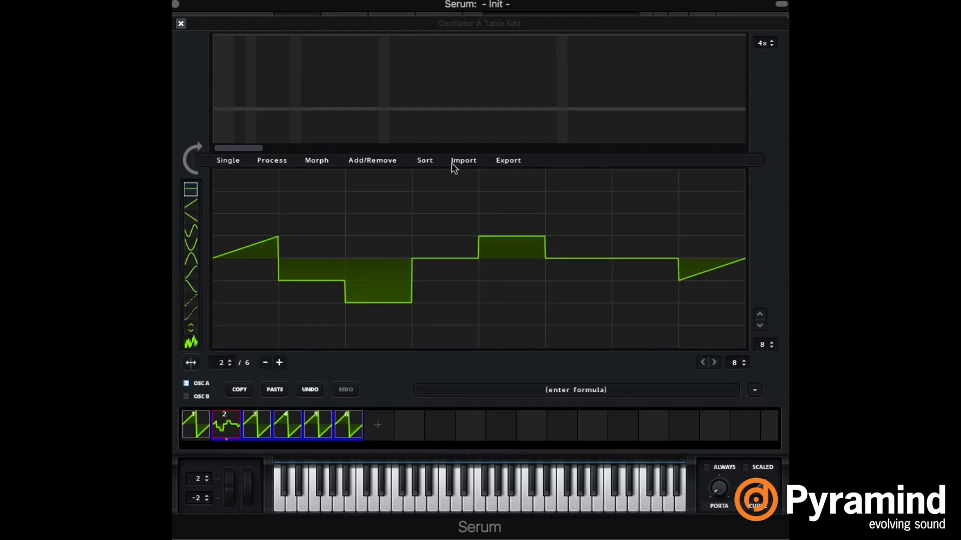
pyautogui.click(376, 160)
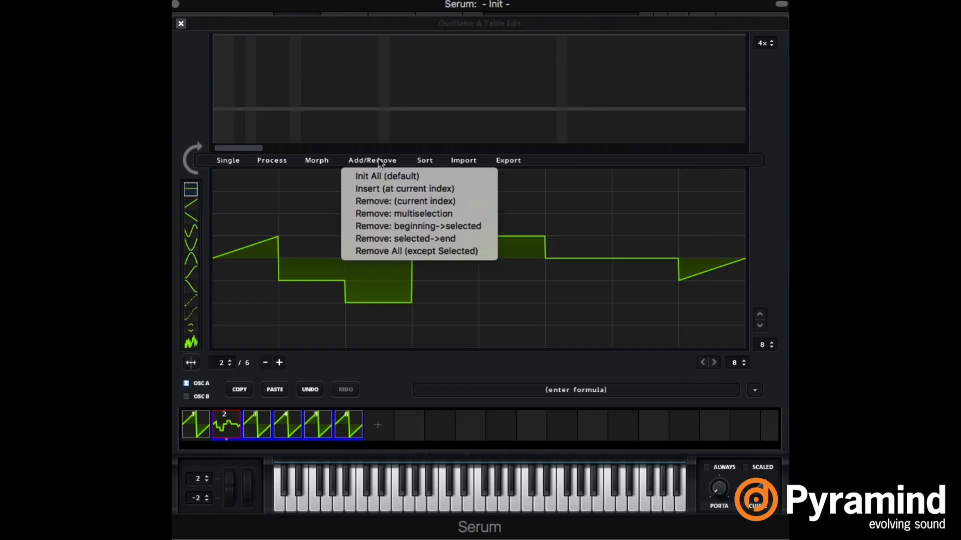
pyautogui.click(440, 219)
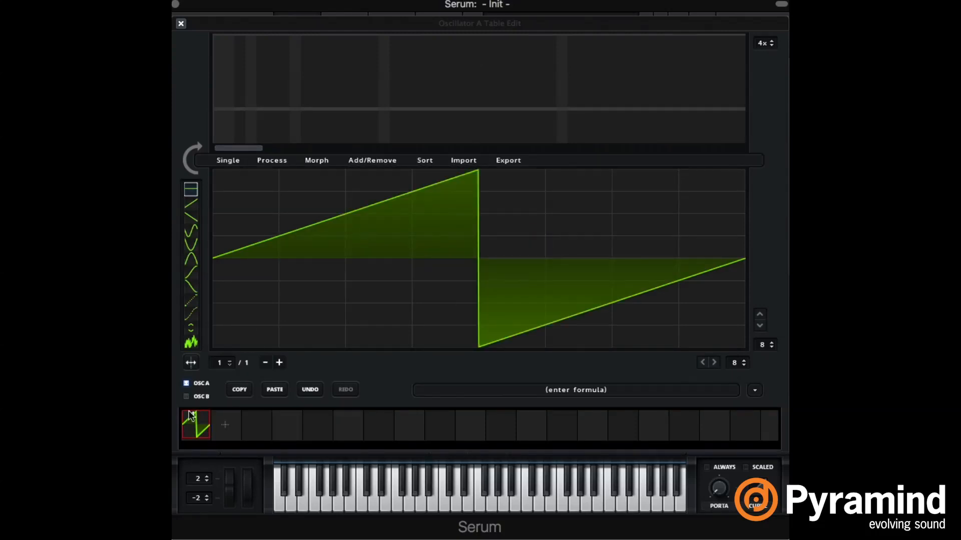
# Step: Import 16-dt Kick Jor Edit Nice.aif into the wavetable using dynamic pitch zero-snap
pyautogui.click(468, 162)
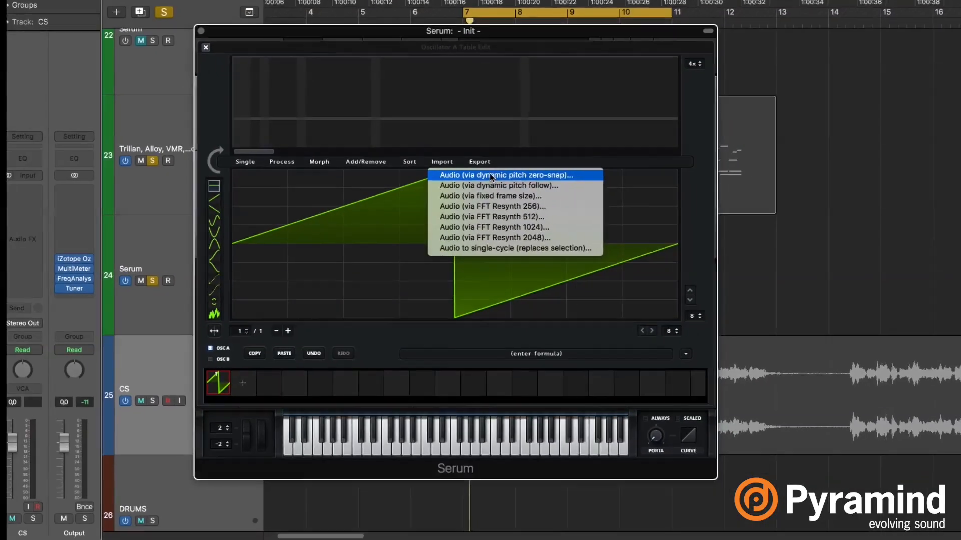
pyautogui.click(515, 176)
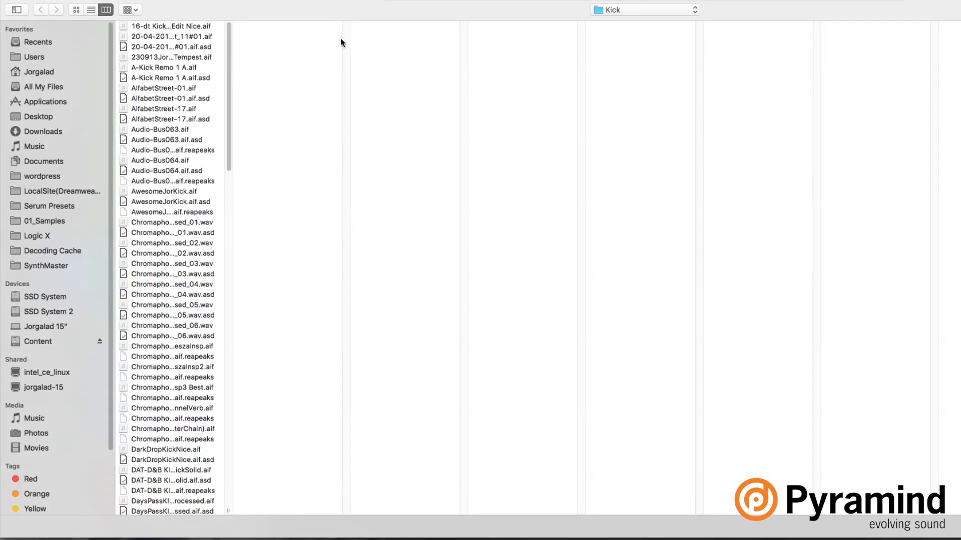
pyautogui.click(210, 27)
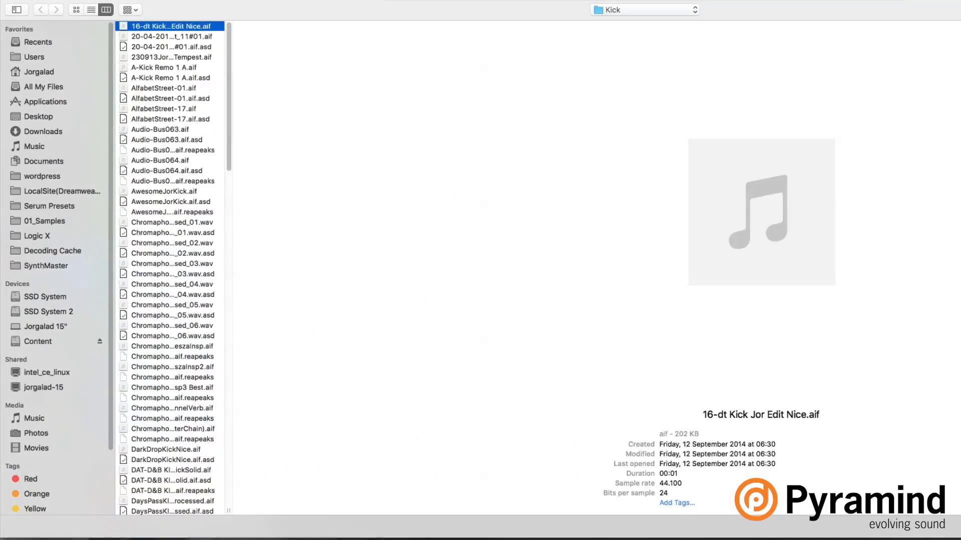
pyautogui.press('Return')
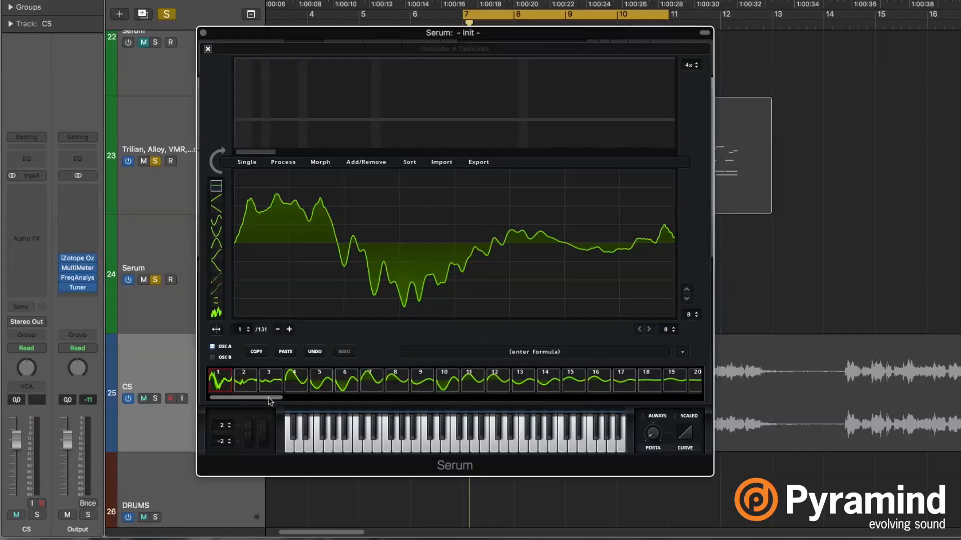
# Step: Look over the imported kick's frame strip and compare the waveforms of frames 1 and 2
pyautogui.moveTo(268, 399); pyautogui.dragTo(286, 398)
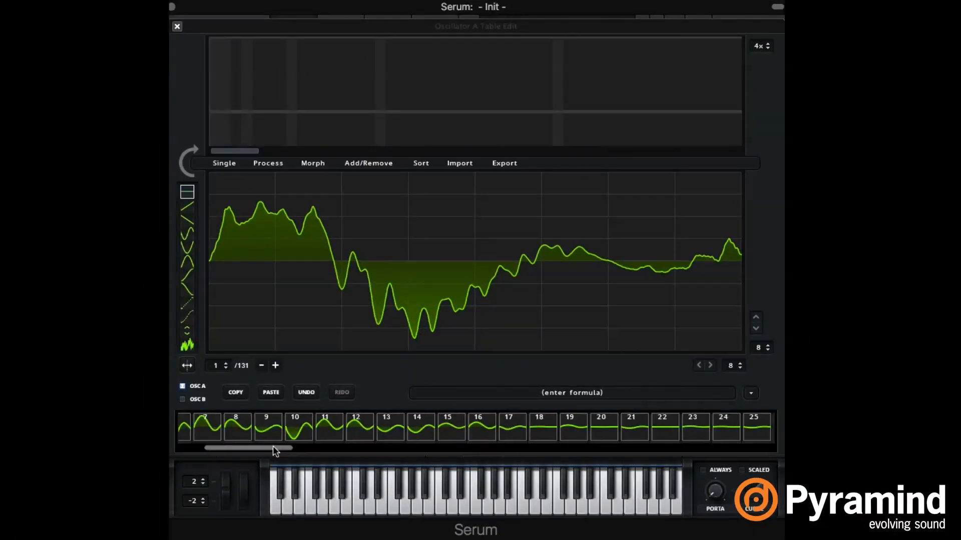
pyautogui.moveTo(275, 450); pyautogui.dragTo(189, 448)
pyautogui.click(228, 425)
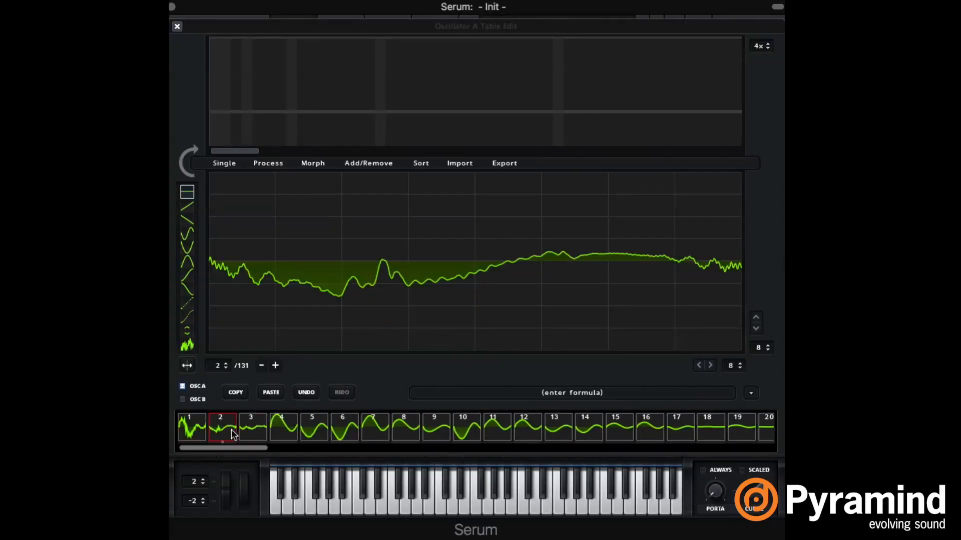
pyautogui.click(193, 421)
pyautogui.click(219, 423)
pyautogui.click(204, 424)
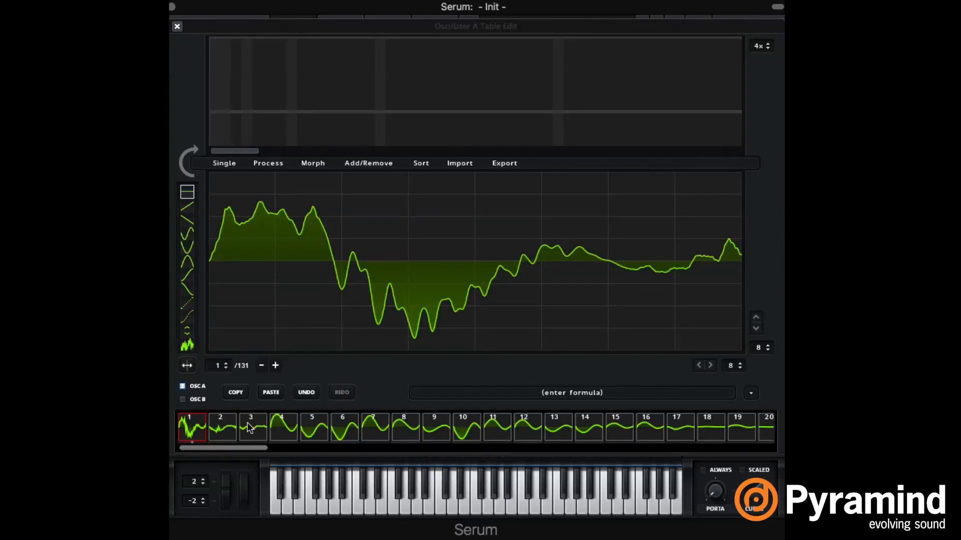
pyautogui.click(226, 433)
# Step: Examine how the kick's waveform develops from frame 4 through frames 14 and 19 to frame 71
pyautogui.click(273, 420)
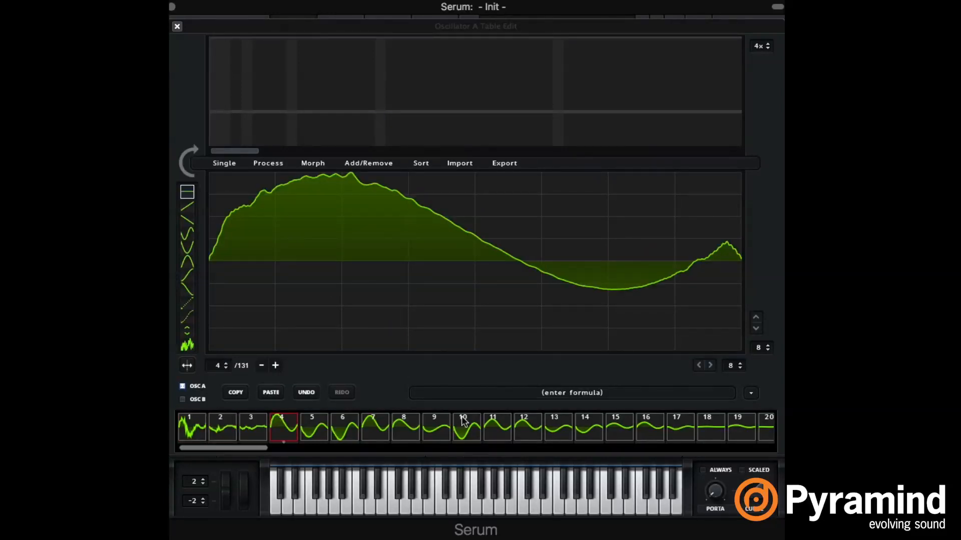
pyautogui.click(498, 430)
pyautogui.click(580, 430)
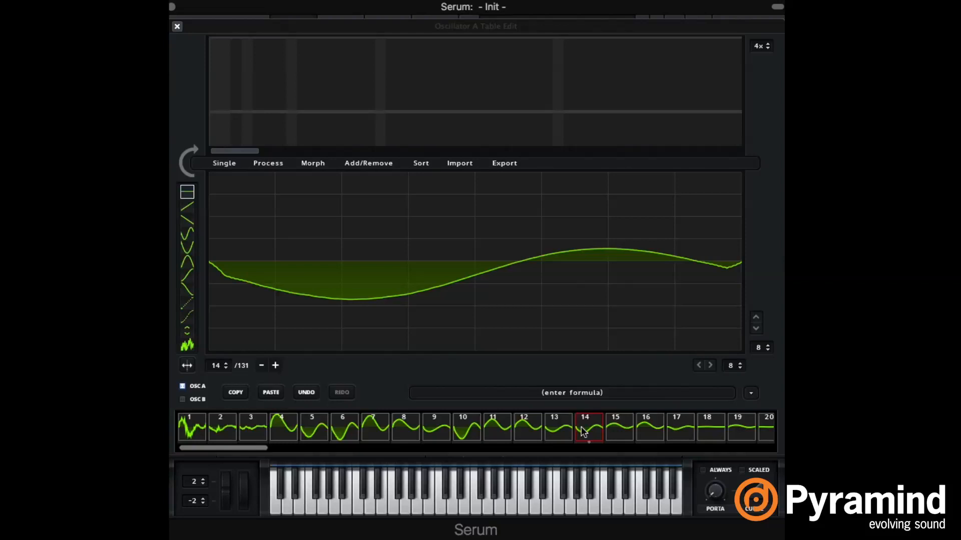
pyautogui.click(688, 426)
pyautogui.click(752, 433)
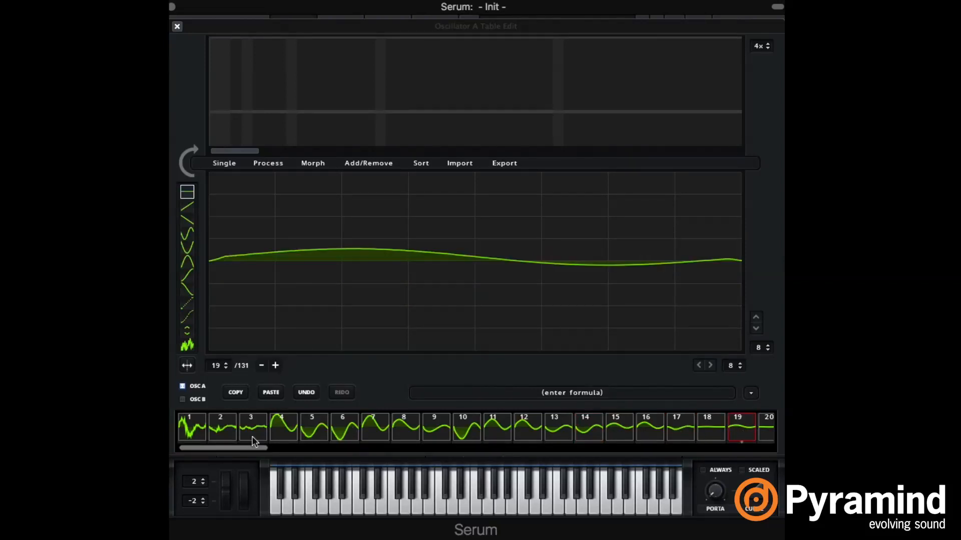
pyautogui.moveTo(251, 445); pyautogui.dragTo(201, 446)
pyautogui.click(550, 434)
pyautogui.click(645, 436)
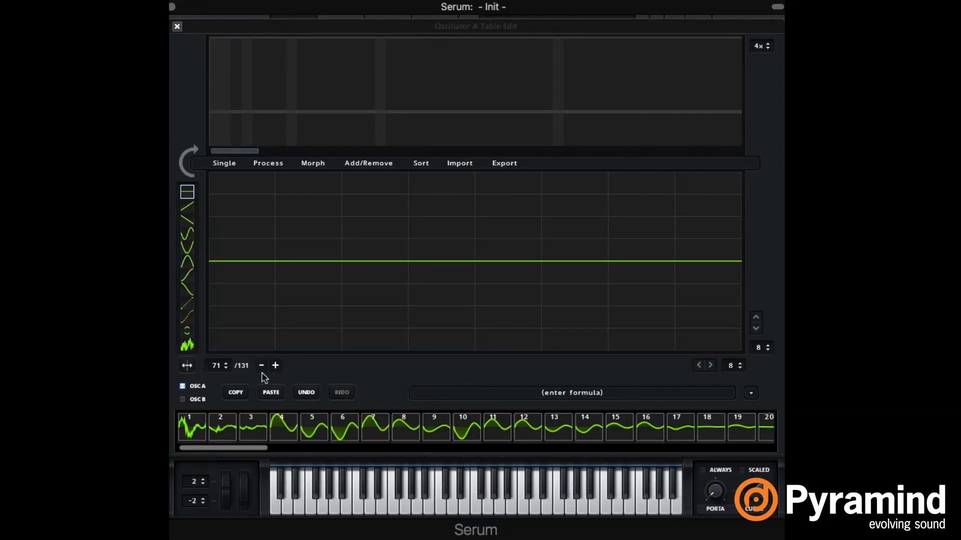
# Step: Inspect the wavetable through to its last frame and compare the waveforms of frames 4 to 7
pyautogui.click(289, 437)
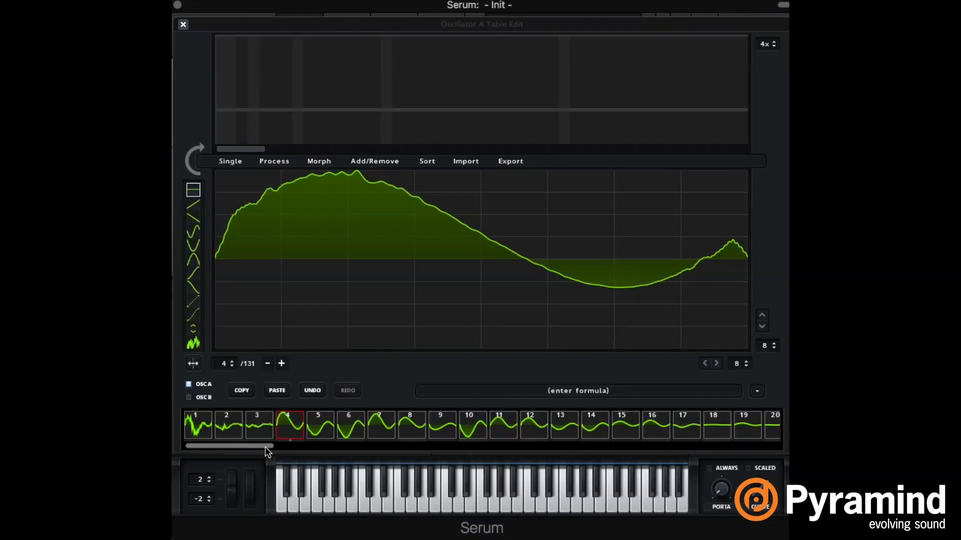
pyautogui.moveTo(261, 445); pyautogui.dragTo(766, 456)
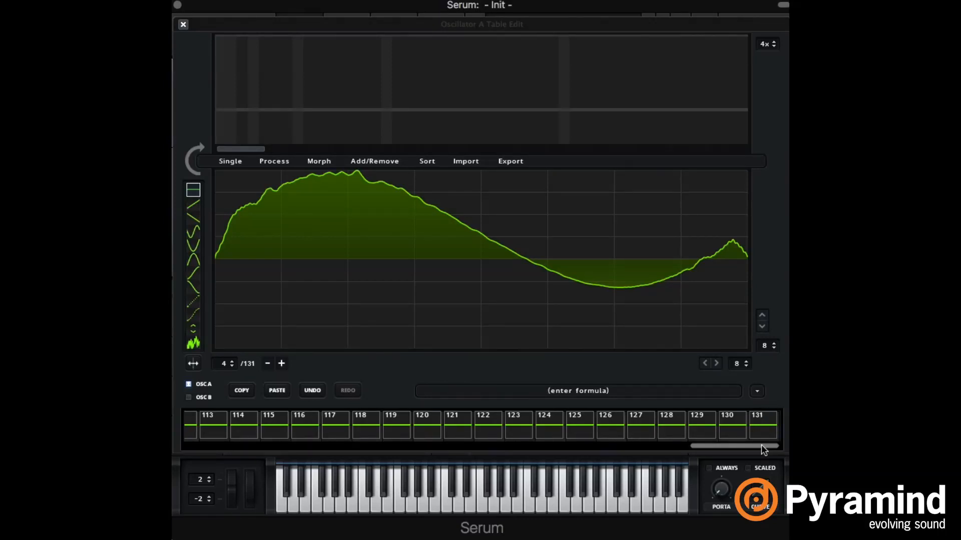
pyautogui.moveTo(759, 445); pyautogui.dragTo(230, 403)
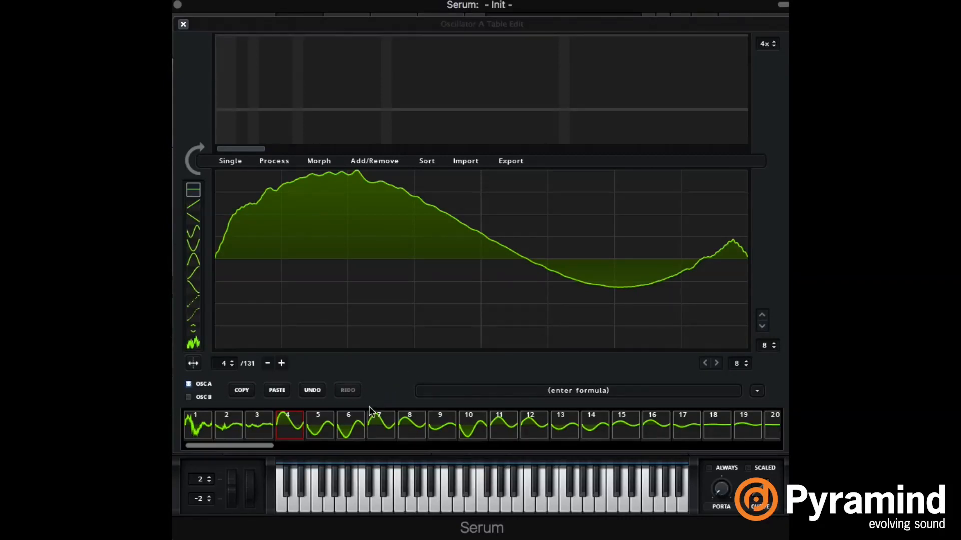
pyautogui.click(327, 428)
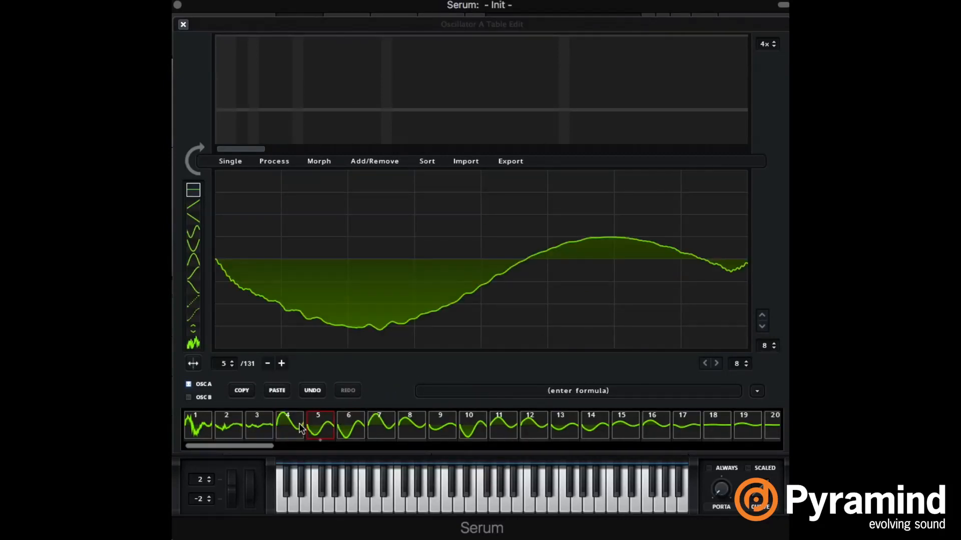
pyautogui.click(302, 428)
pyautogui.click(320, 435)
pyautogui.click(349, 434)
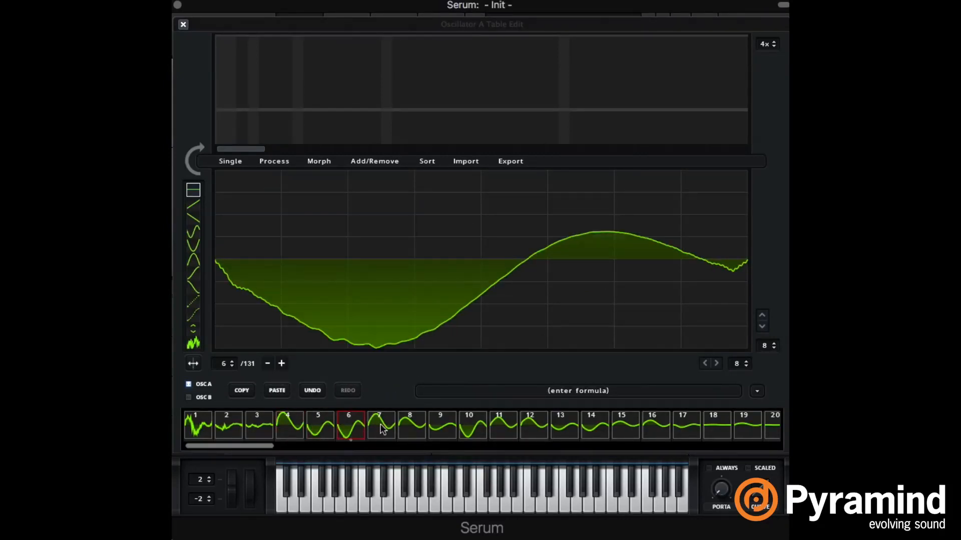
pyautogui.click(383, 425)
pyautogui.click(327, 428)
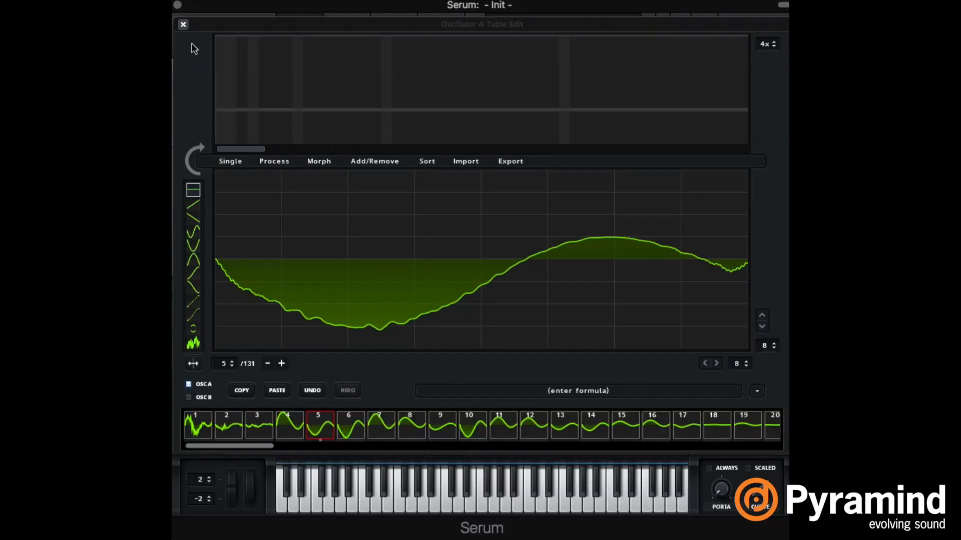
# Step: Sweep oscillator A's WT POS from the main view, return it to frame 1 and reopen the wavetable editor
pyautogui.click(183, 25)
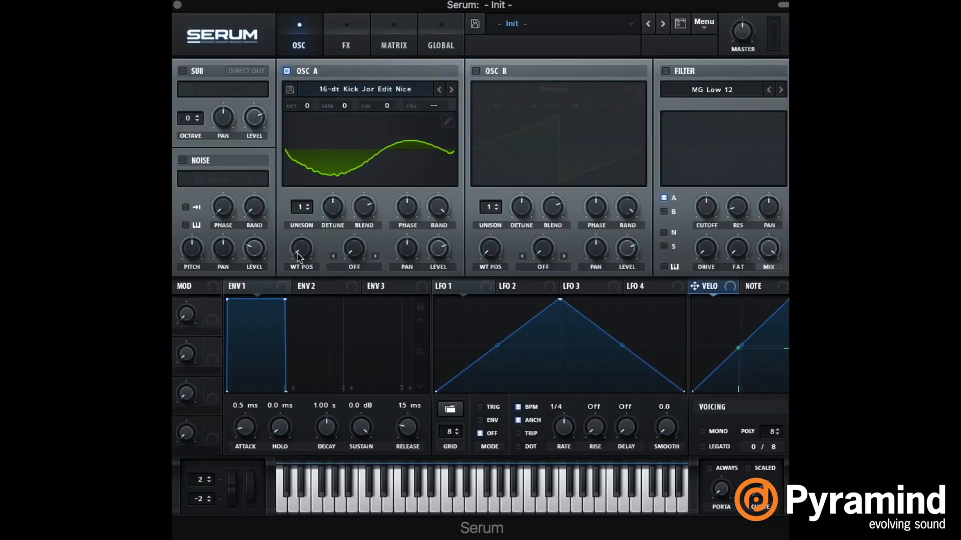
pyautogui.moveTo(302, 247)
pyautogui.moveTo(301, 247)
pyautogui.mouseDown()
pyautogui.moveTo(303, 220)
pyautogui.moveTo(307, 254)
pyautogui.moveTo(307, 245)
pyautogui.mouseUp()
pyautogui.moveTo(309, 230); pyautogui.dragTo(321, 297)
pyautogui.click(448, 121)
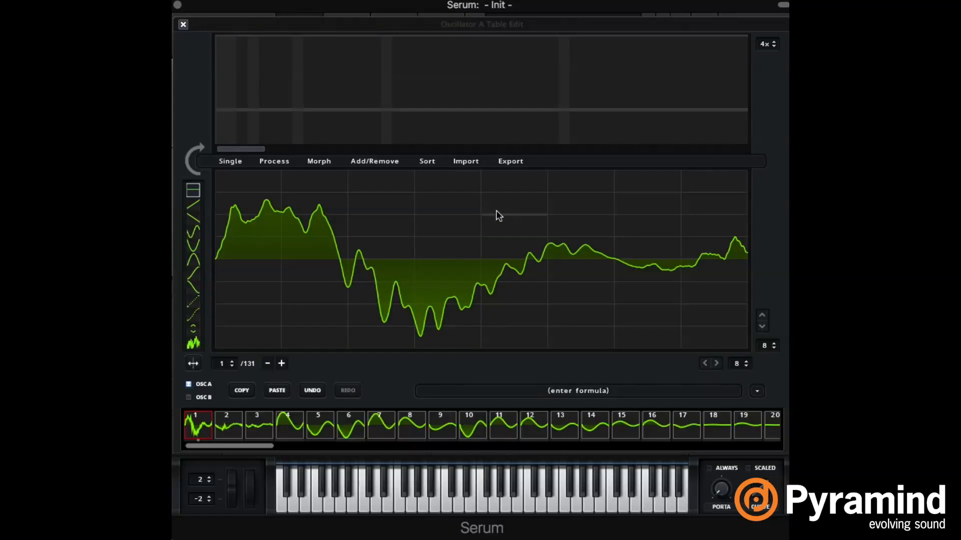
# Step: Review the audio import options, including dynamic pitch follow, and compare frame 4 with frame 1
pyautogui.click(468, 161)
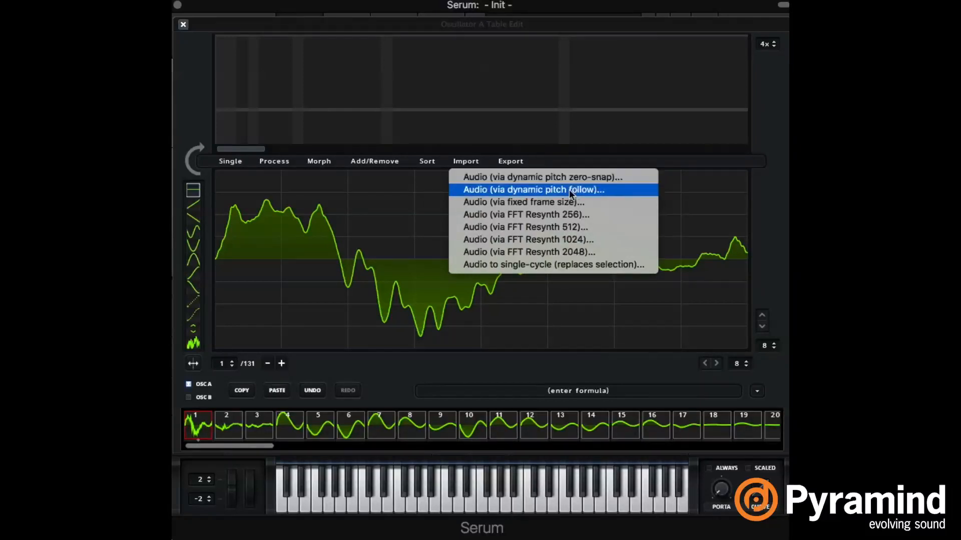
pyautogui.click(298, 429)
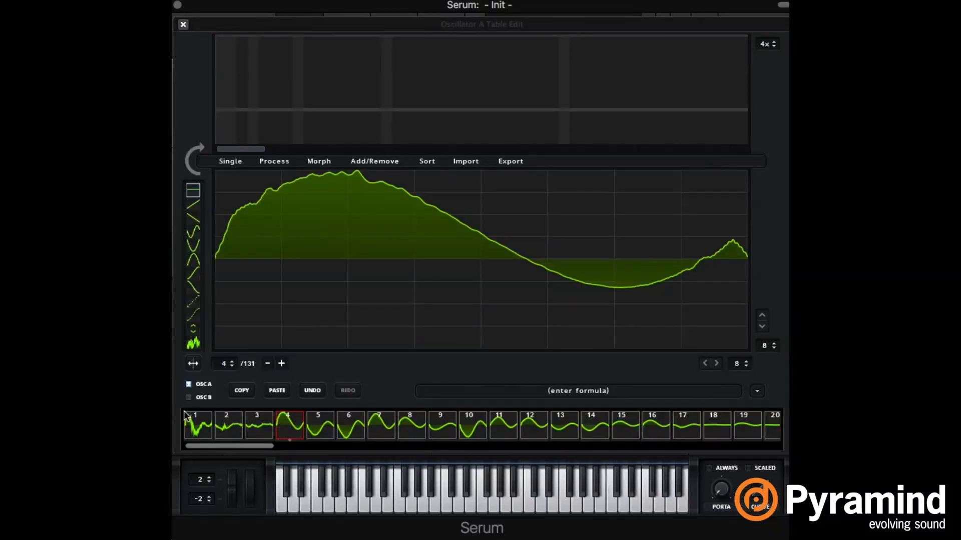
pyautogui.click(201, 421)
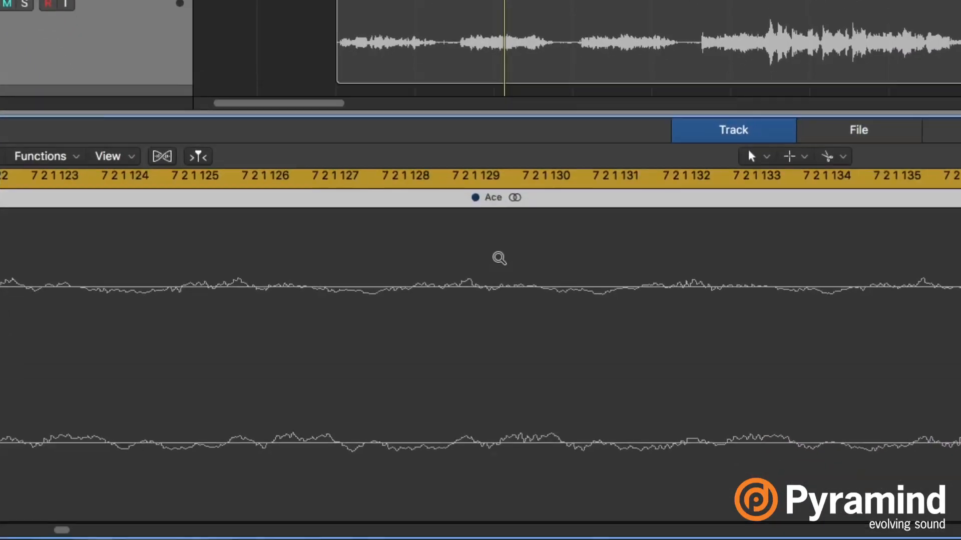
# Step: Switch to Logic's audio editor and examine the Ace region's waveform at close zoom
pyautogui.scroll(2, 502, 305)
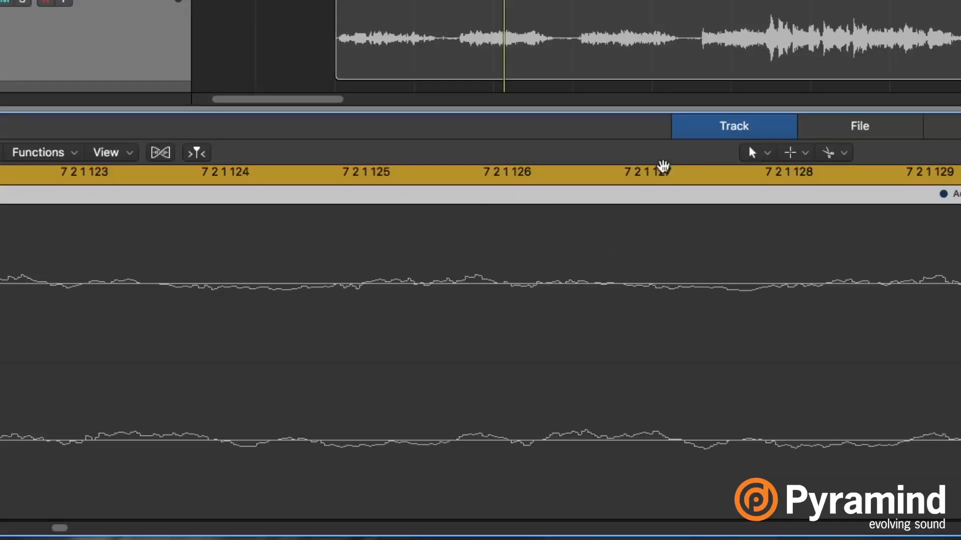
pyautogui.moveTo(667, 108); pyautogui.dragTo(667, 0)
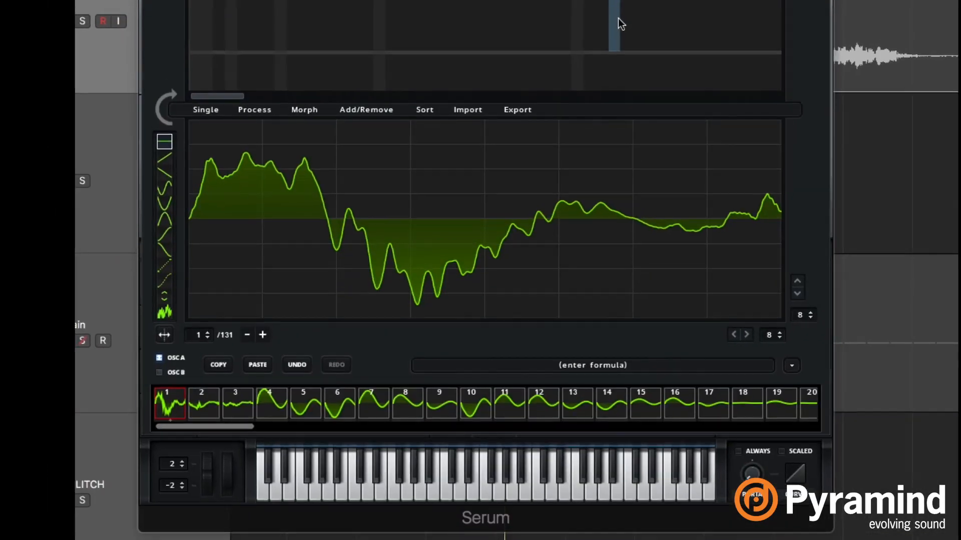
# Step: Review the available audio import methods for oscillator A's wavetable without choosing one
pyautogui.click(470, 111)
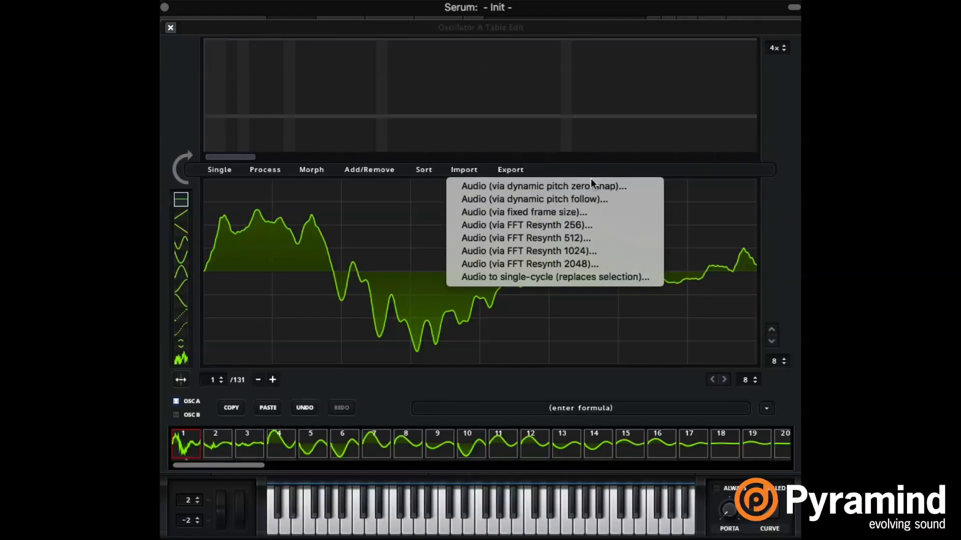
pyautogui.click(621, 165)
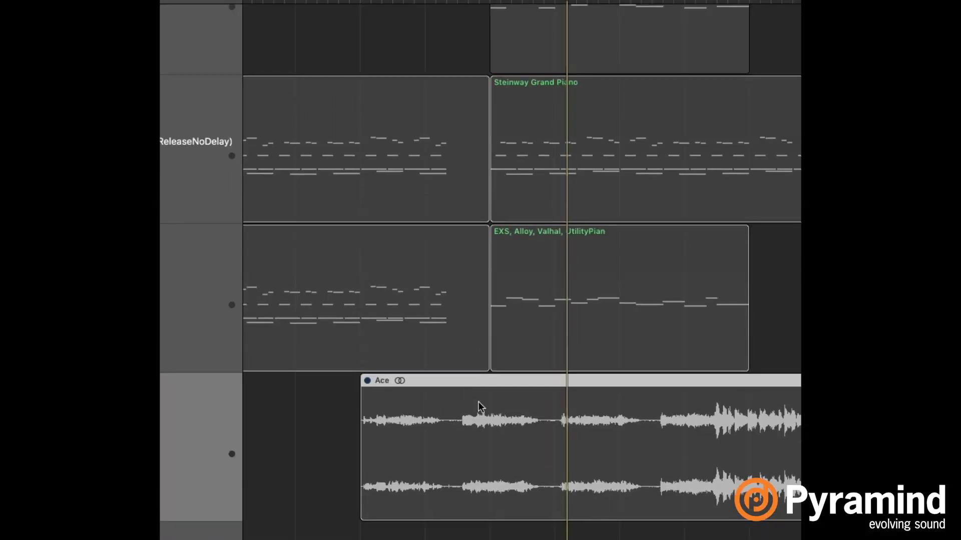
pyautogui.click(562, 313)
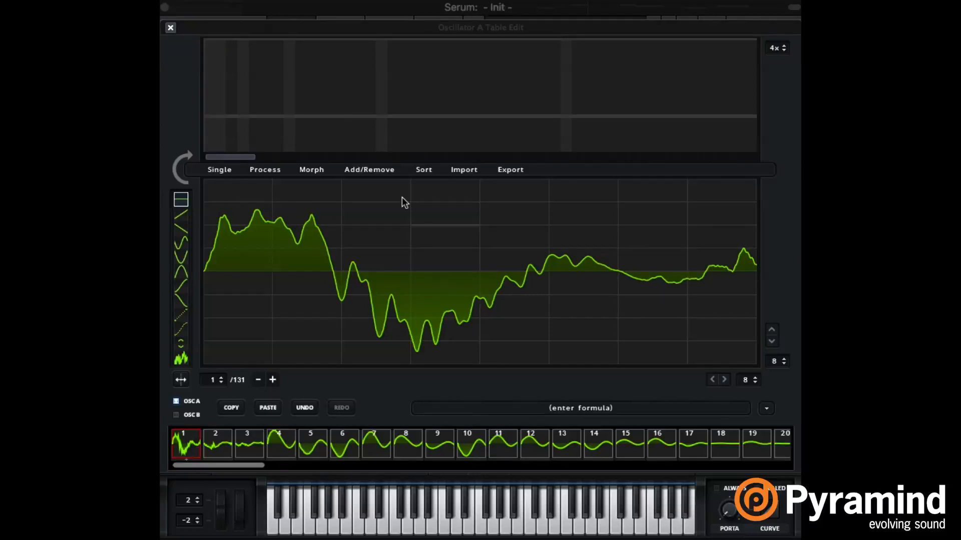
# Step: Compare the waveforms of frames 2 to 8 one after another and return to frame 1
pyautogui.click(222, 434)
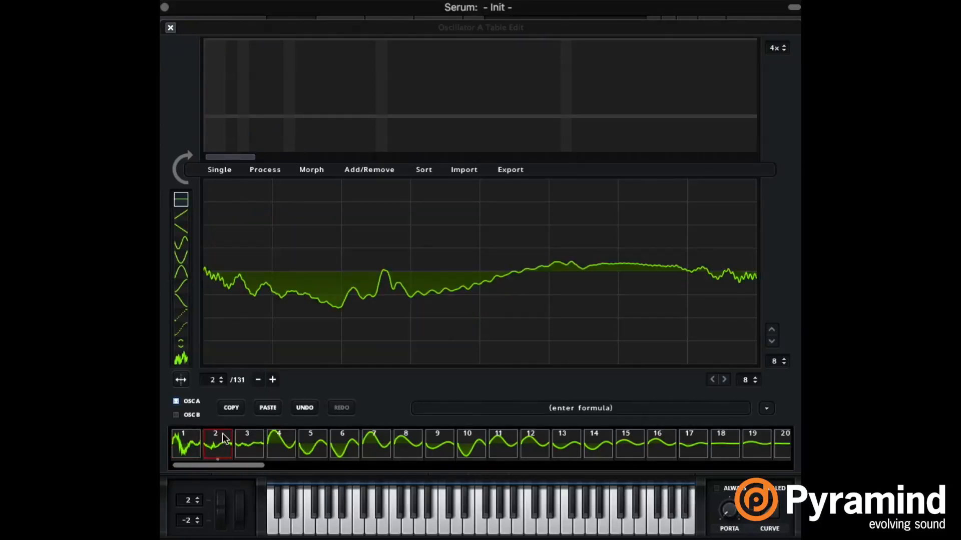
pyautogui.click(256, 450)
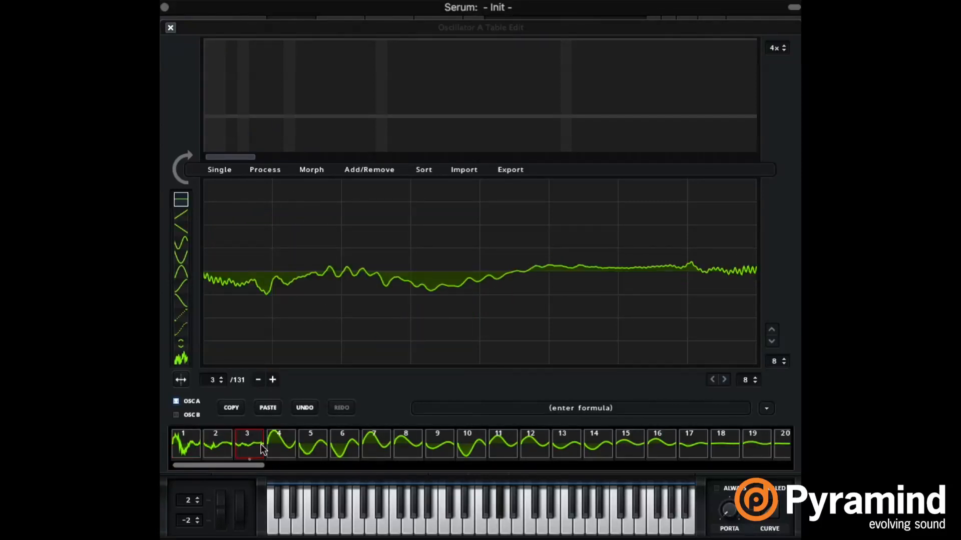
pyautogui.click(283, 449)
pyautogui.click(316, 450)
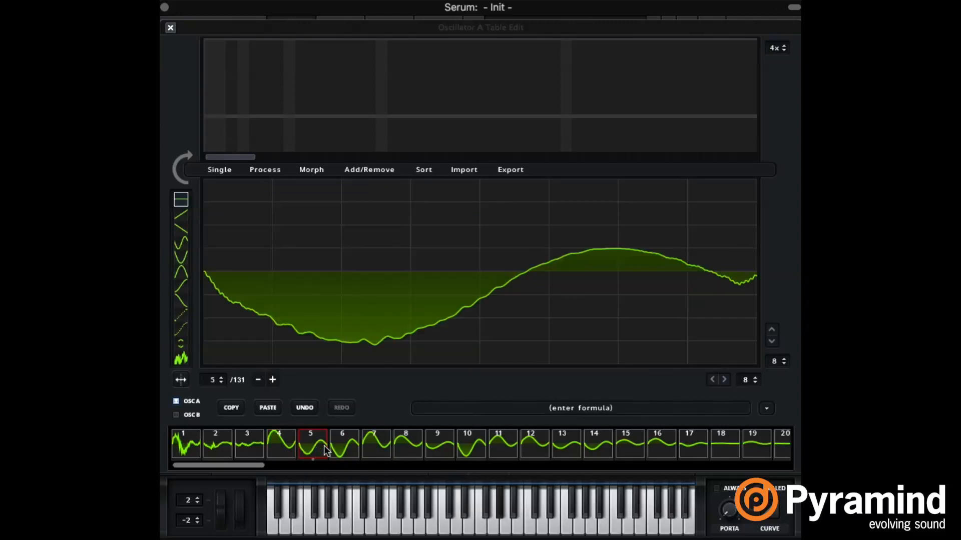
pyautogui.click(353, 448)
pyautogui.click(371, 443)
pyautogui.click(399, 440)
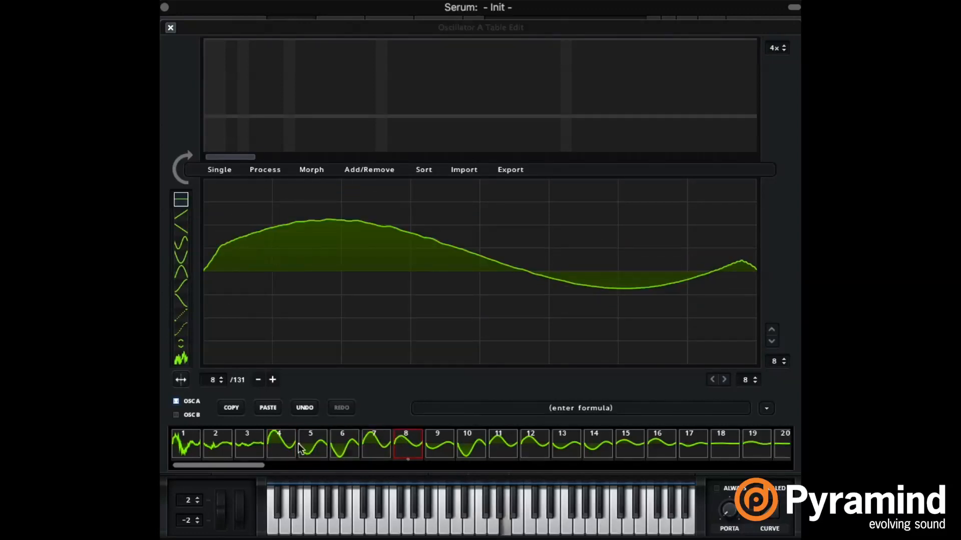
pyautogui.click(189, 445)
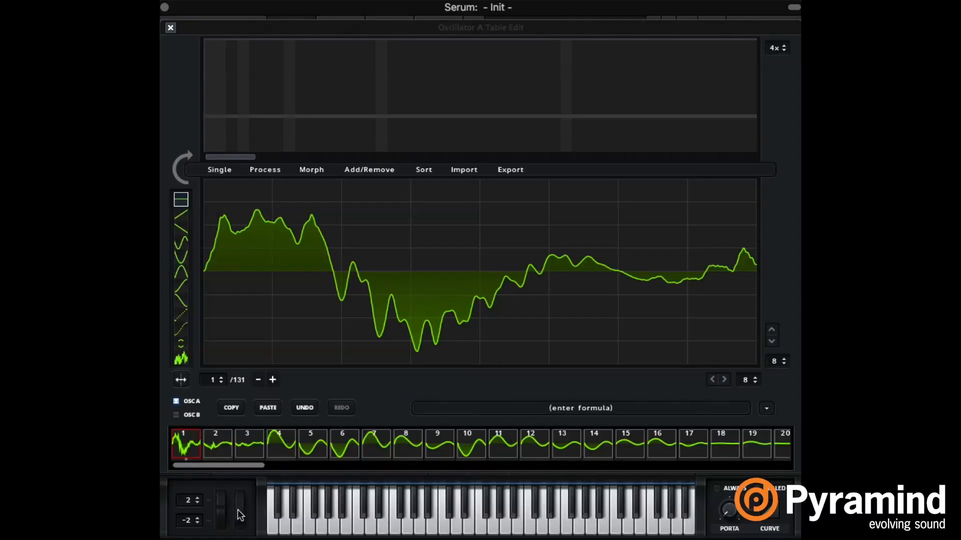
# Step: Select the nearly silent frames 26 to 131 and remove them from the wavetable as a multiselection
pyautogui.moveTo(238, 510); pyautogui.dragTo(260, 516)
pyautogui.moveTo(239, 463); pyautogui.dragTo(330, 458)
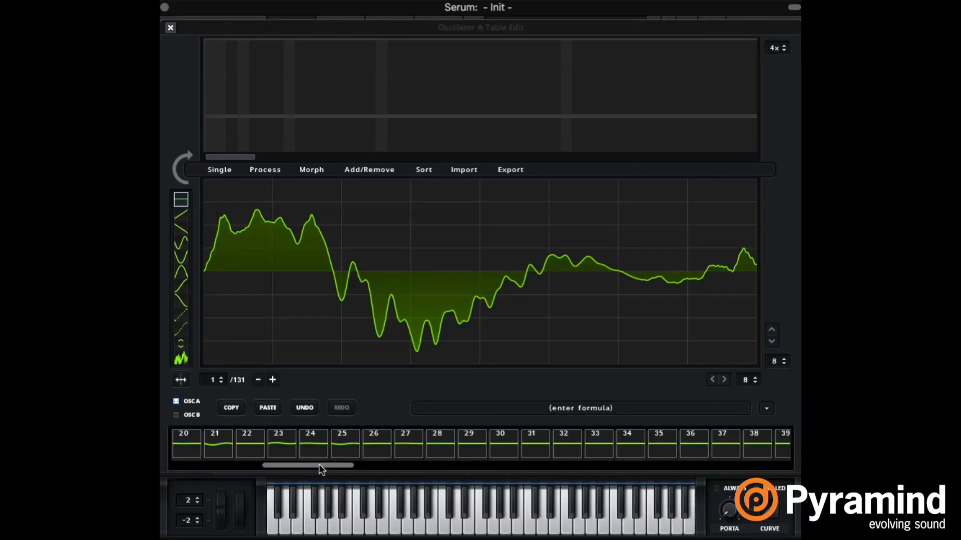
pyautogui.moveTo(319, 465); pyautogui.dragTo(741, 496)
pyautogui.click(322, 440)
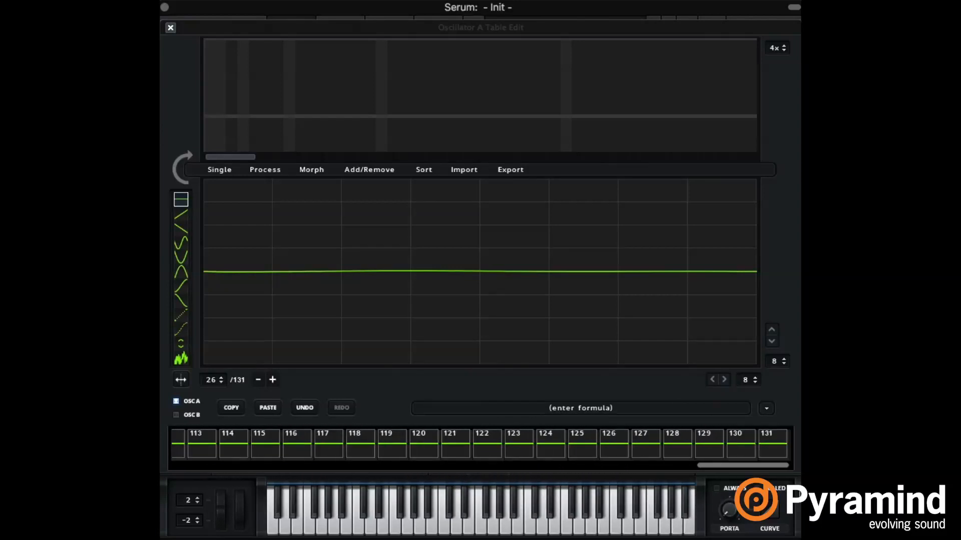
pyautogui.keyDown('shift'); pyautogui.click(779, 440); pyautogui.keyUp('shift')
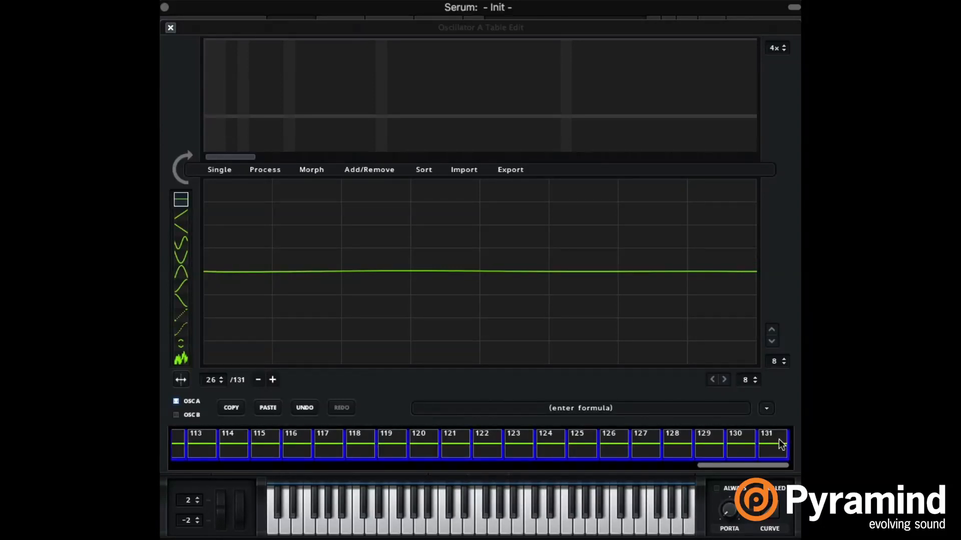
pyautogui.moveTo(761, 466); pyautogui.dragTo(291, 463)
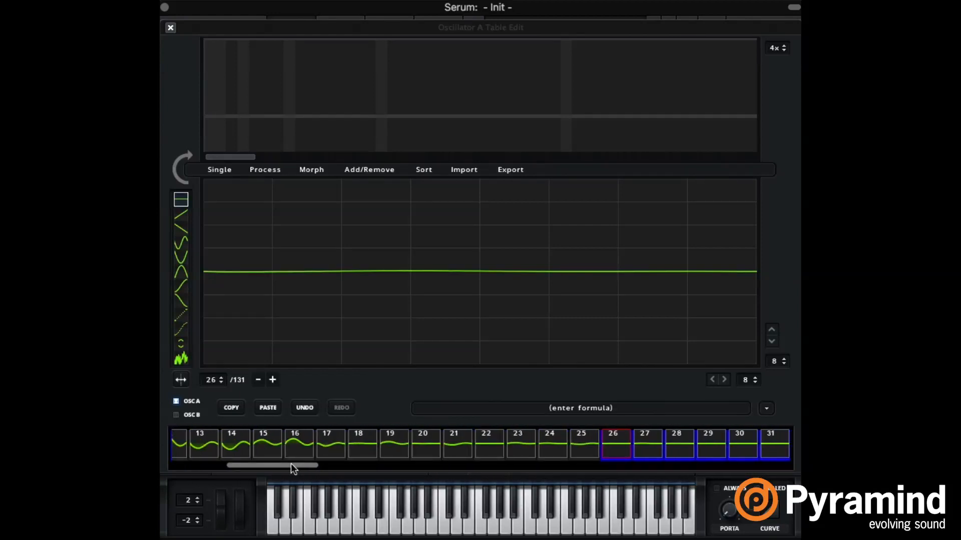
pyautogui.click(376, 170)
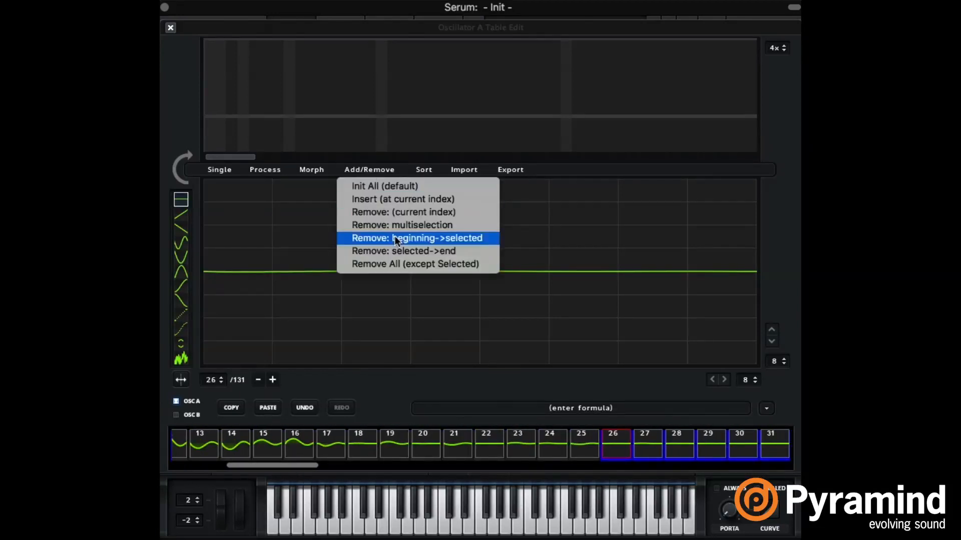
pyautogui.click(426, 227)
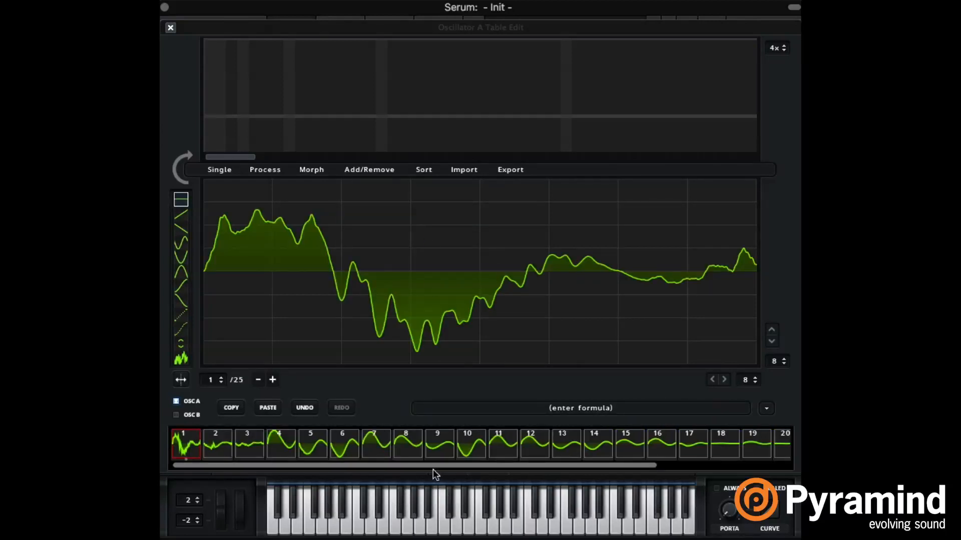
# Step: Inspect the trimmed wavetable through to frame 25, compare frames 1 and 2, and return to frame 1
pyautogui.moveTo(431, 465); pyautogui.dragTo(648, 475)
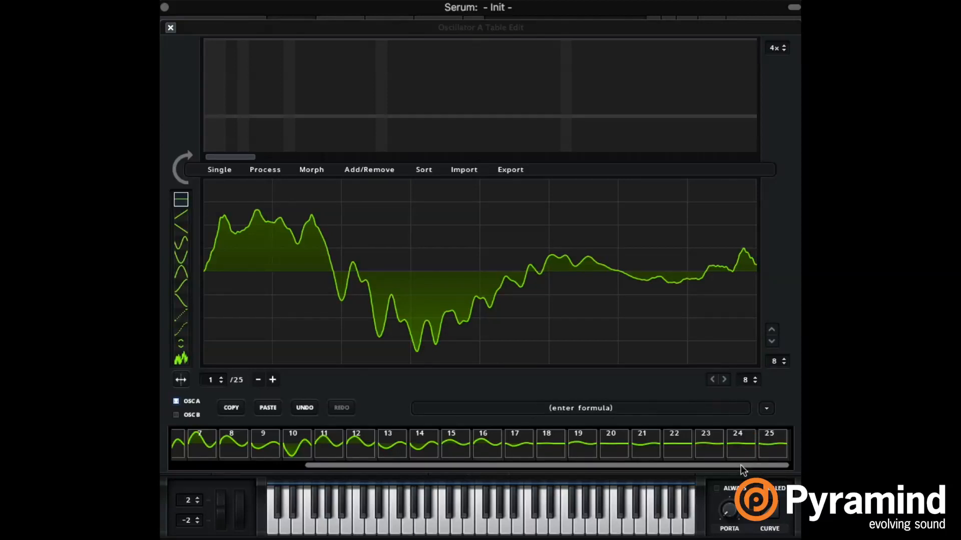
pyautogui.moveTo(740, 465); pyautogui.dragTo(512, 460)
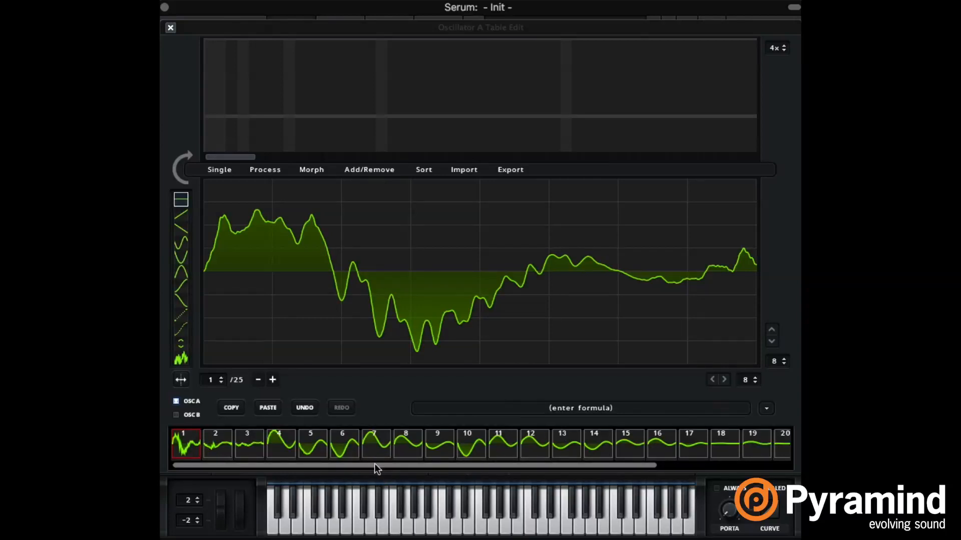
pyautogui.moveTo(374, 463); pyautogui.dragTo(288, 449)
pyautogui.click(217, 453)
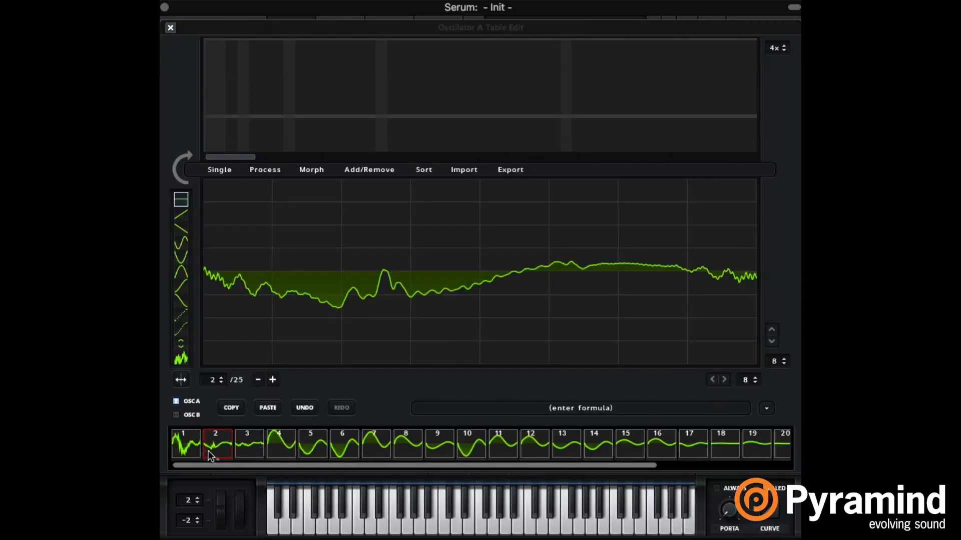
pyautogui.click(181, 449)
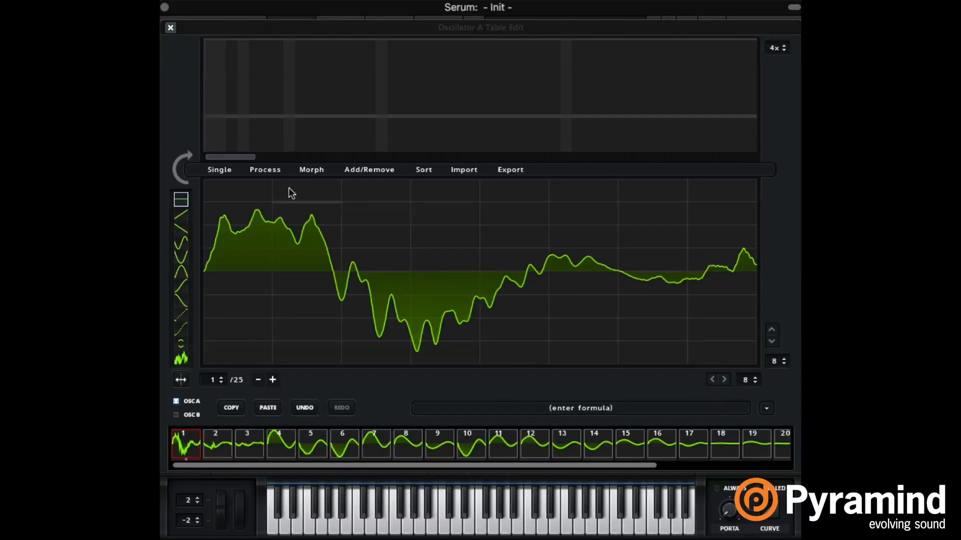
pyautogui.click(223, 435)
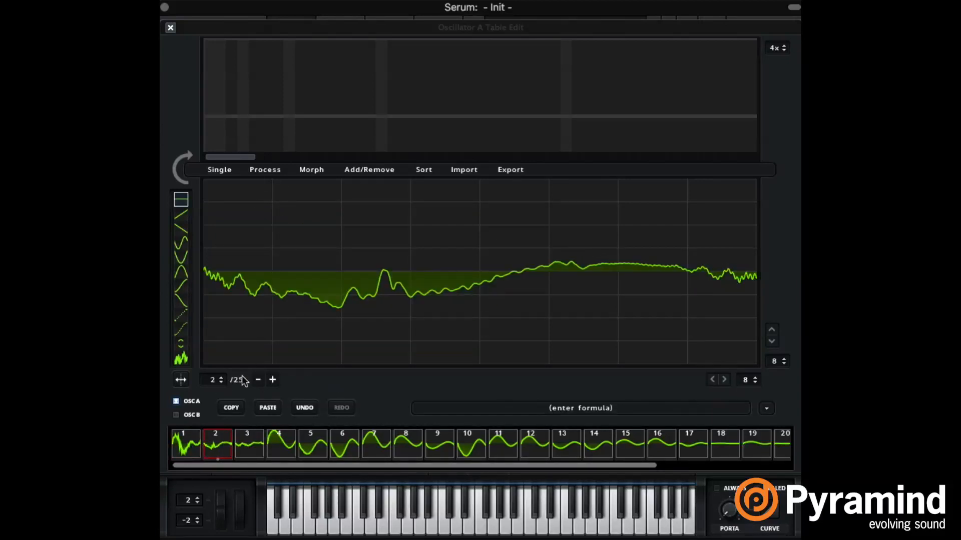
pyautogui.click(196, 433)
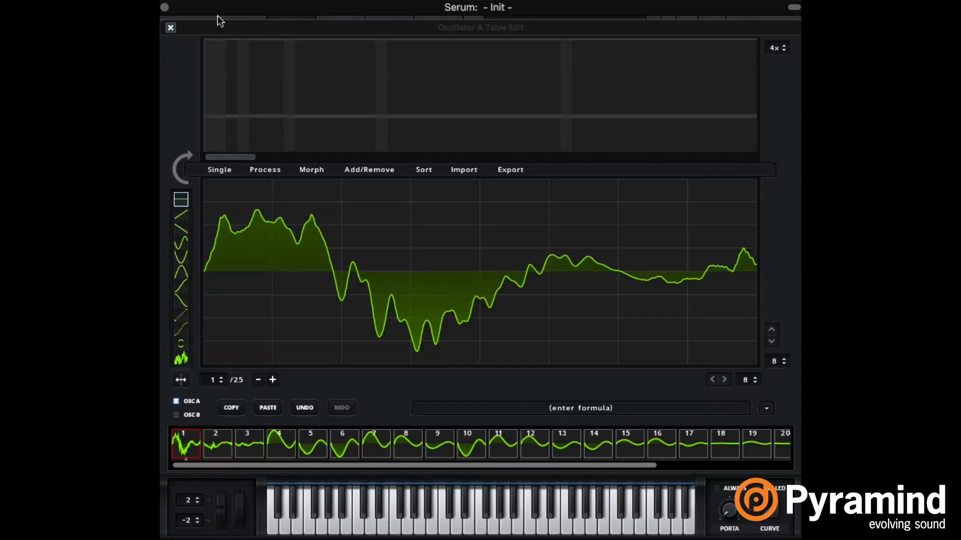
# Step: Return to the main view, route LFO 1 to oscillator A's WT POS and reshape the LFO into a rising ramp
pyautogui.click(171, 28)
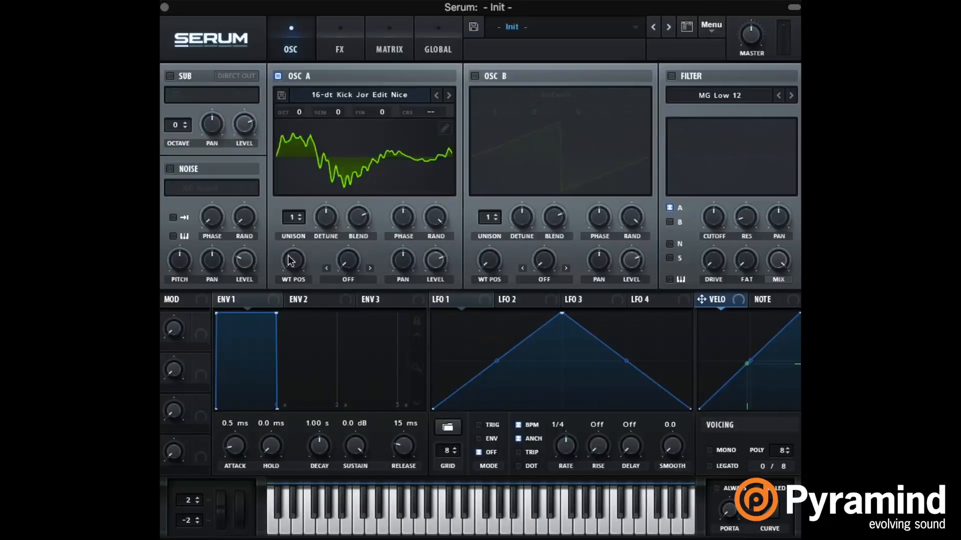
pyautogui.moveTo(291, 260); pyautogui.dragTo(294, 302)
pyautogui.moveTo(454, 304); pyautogui.dragTo(293, 260)
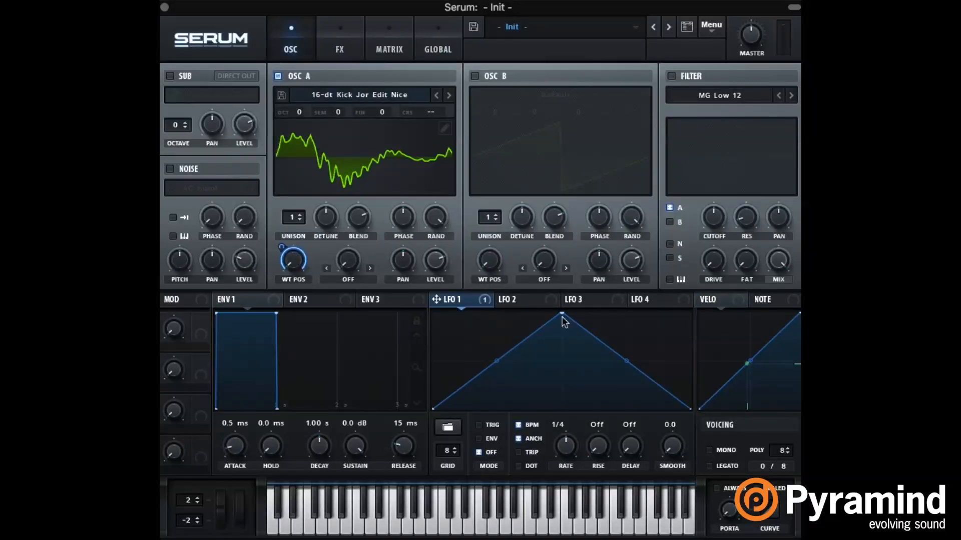
pyautogui.moveTo(562, 315); pyautogui.dragTo(691, 314)
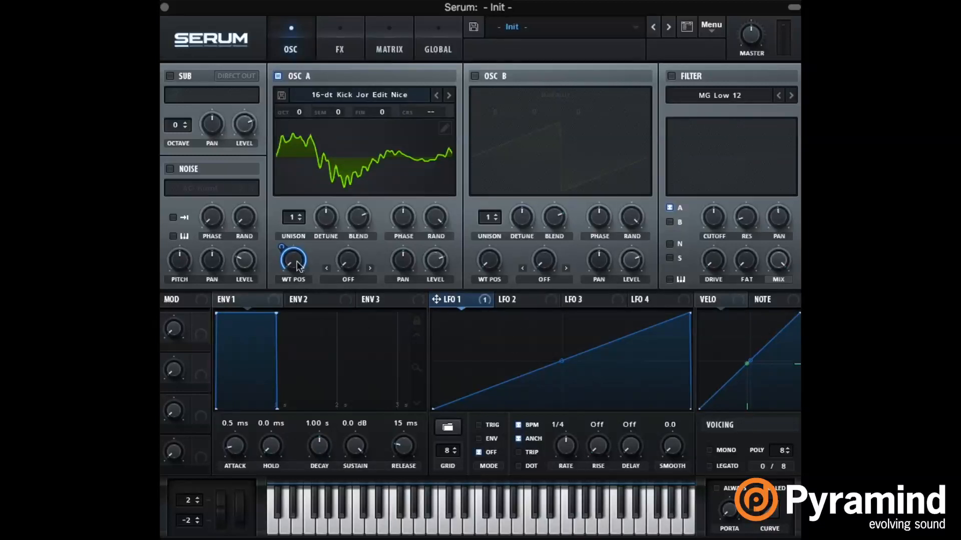
# Step: Reset WT POS to the first frame, reduce LFO 1's modulation depth on it and set the LFO rate to 1/2
pyautogui.moveTo(298, 265)
pyautogui.mouseDown()
pyautogui.moveTo(305, 222)
pyautogui.moveTo(356, 138)
pyautogui.mouseUp()
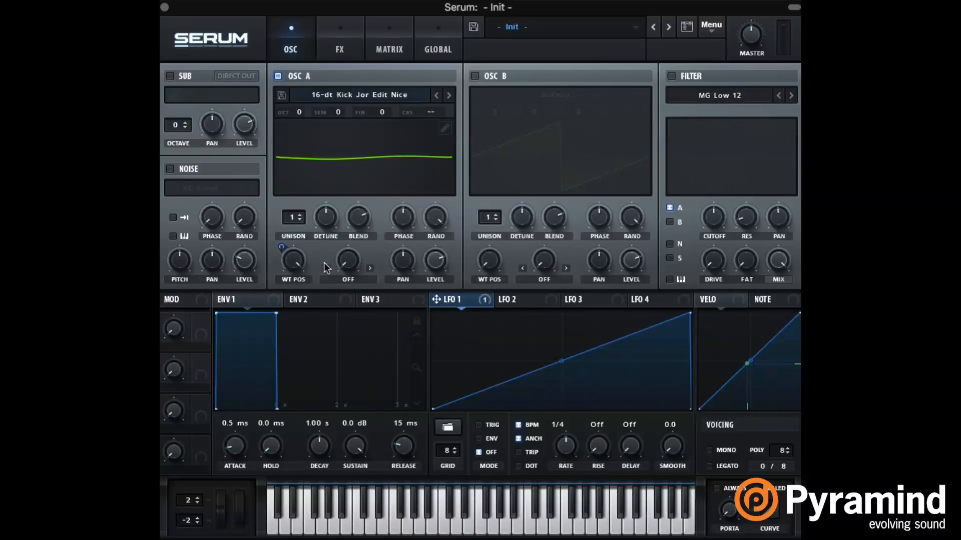
pyautogui.doubleClick(293, 262)
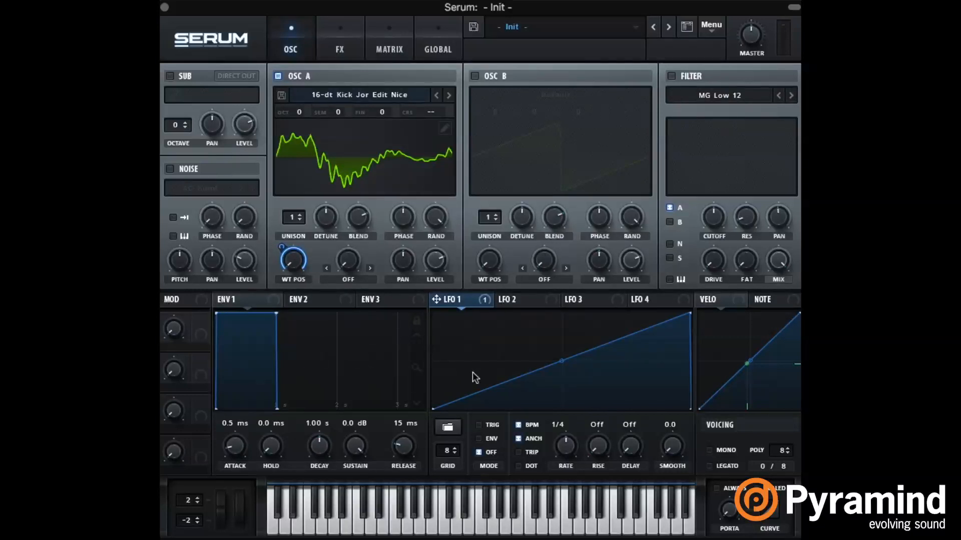
pyautogui.moveTo(566, 437); pyautogui.dragTo(558, 446)
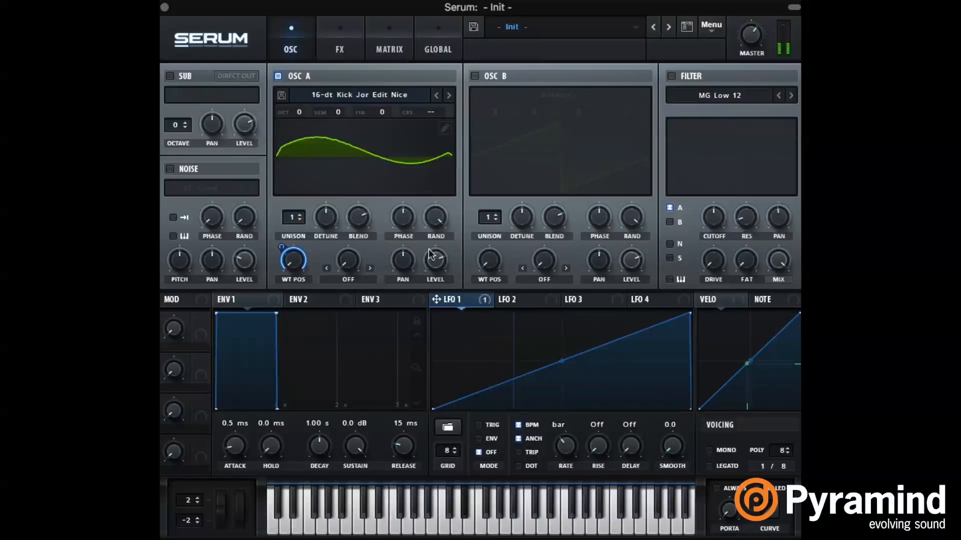
pyautogui.moveTo(280, 245); pyautogui.dragTo(276, 285)
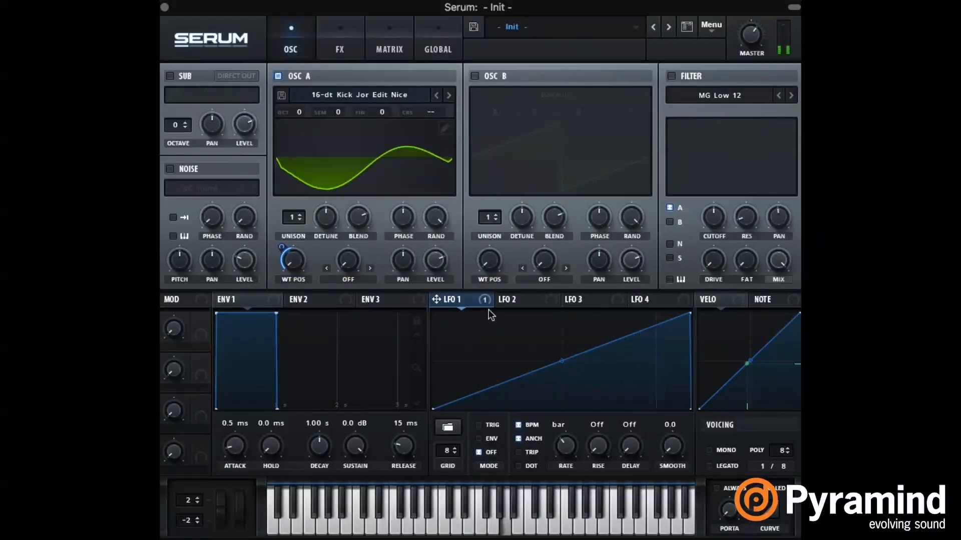
pyautogui.moveTo(565, 445); pyautogui.dragTo(567, 432)
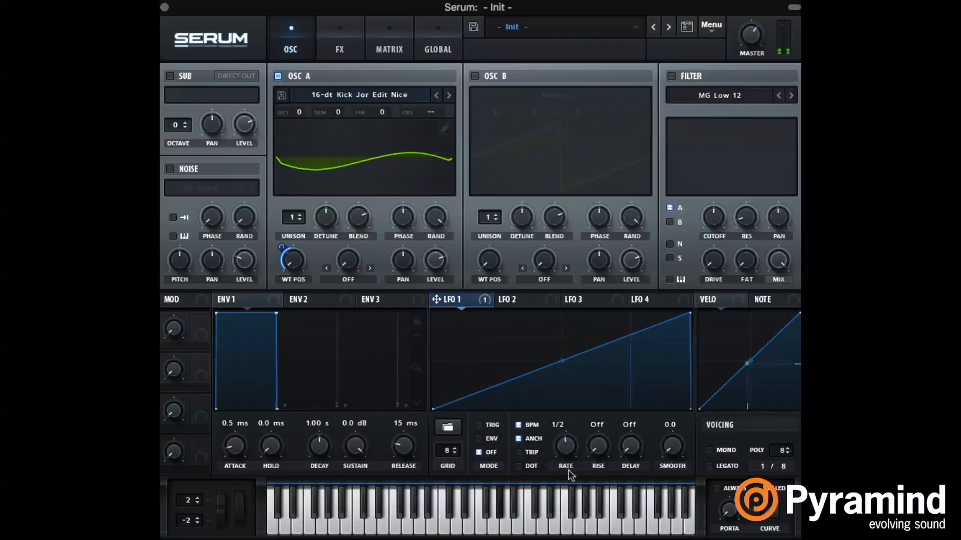
# Step: Reopen oscillator A's wavetable editor and compare frames 2 to 5, particularly frames 4 and 5
pyautogui.click(444, 128)
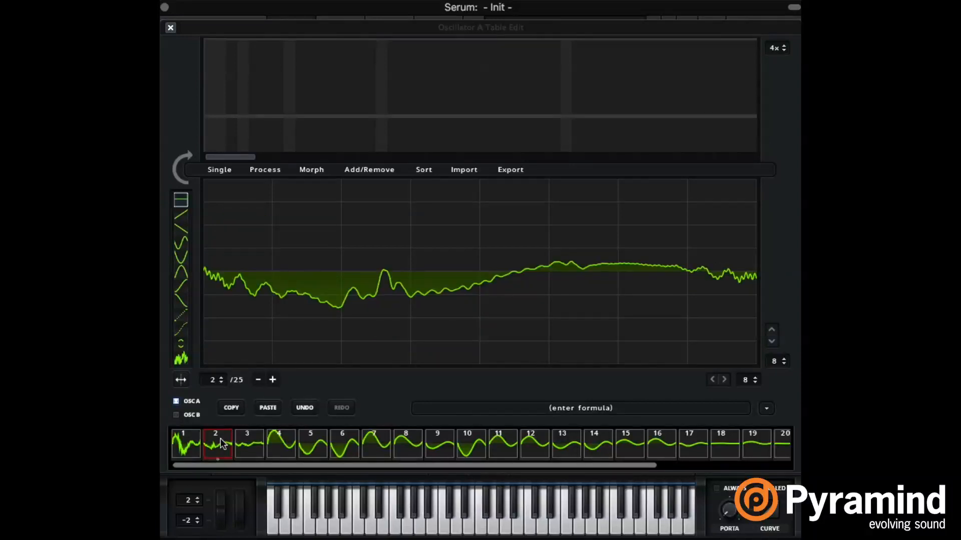
pyautogui.click(251, 440)
pyautogui.click(287, 441)
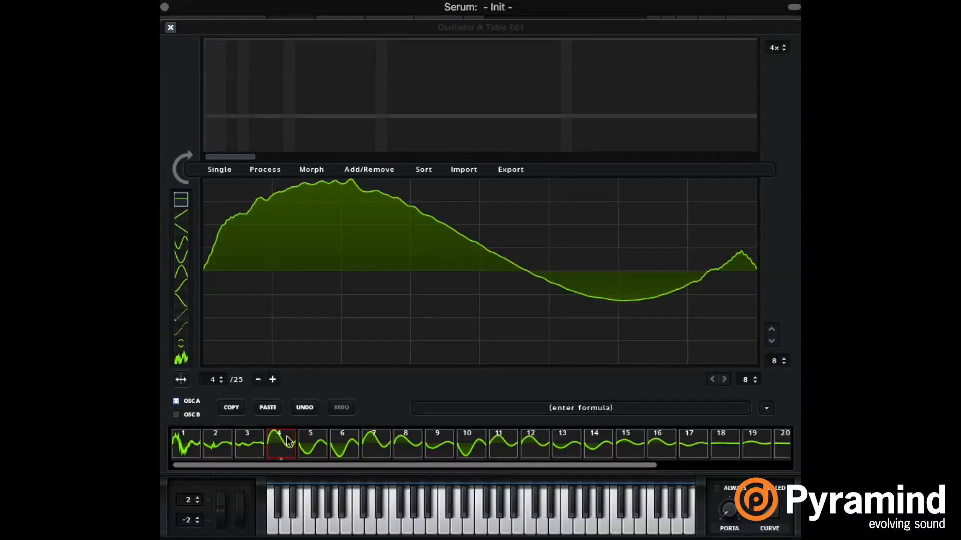
pyautogui.click(305, 440)
pyautogui.click(279, 446)
pyautogui.click(314, 442)
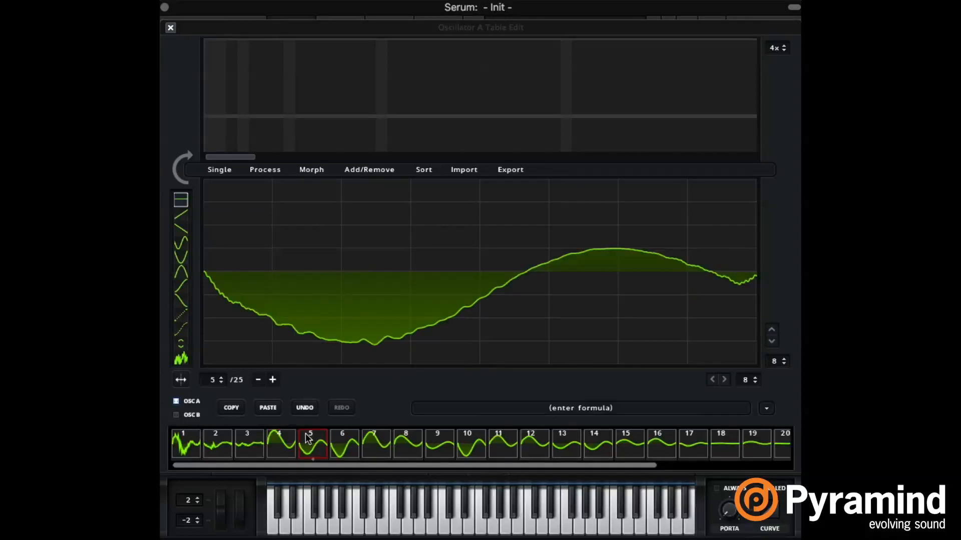
pyautogui.click(287, 447)
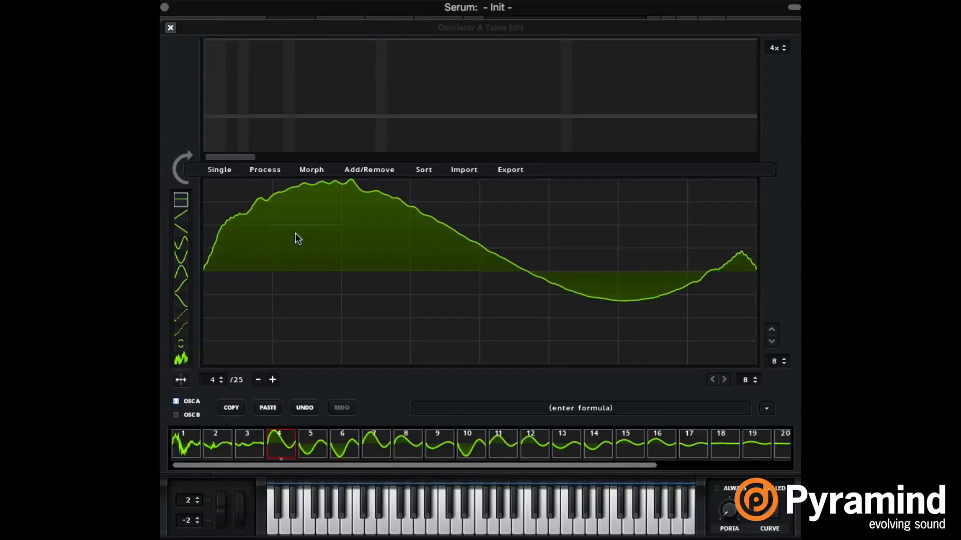
# Step: Select all frames from 1 to 25 and apply the Crossfade morph across them
pyautogui.click(188, 449)
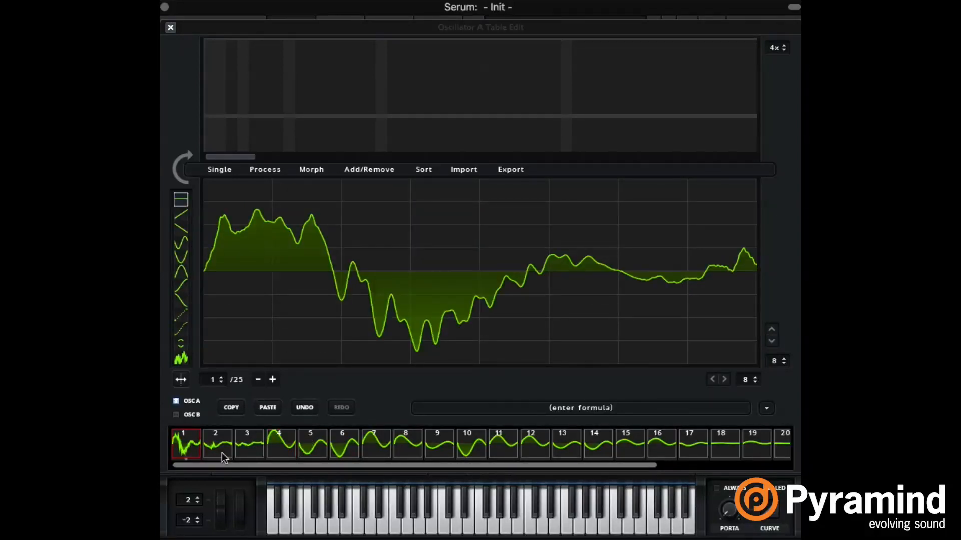
pyautogui.moveTo(652, 467); pyautogui.dragTo(786, 465)
pyautogui.keyDown('shift'); pyautogui.click(780, 450); pyautogui.keyUp('shift')
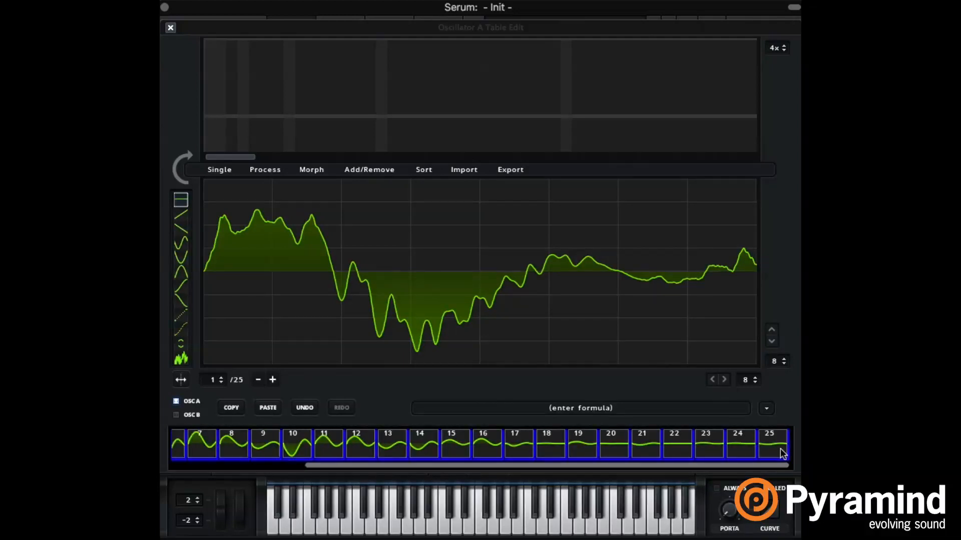
pyautogui.click(318, 170)
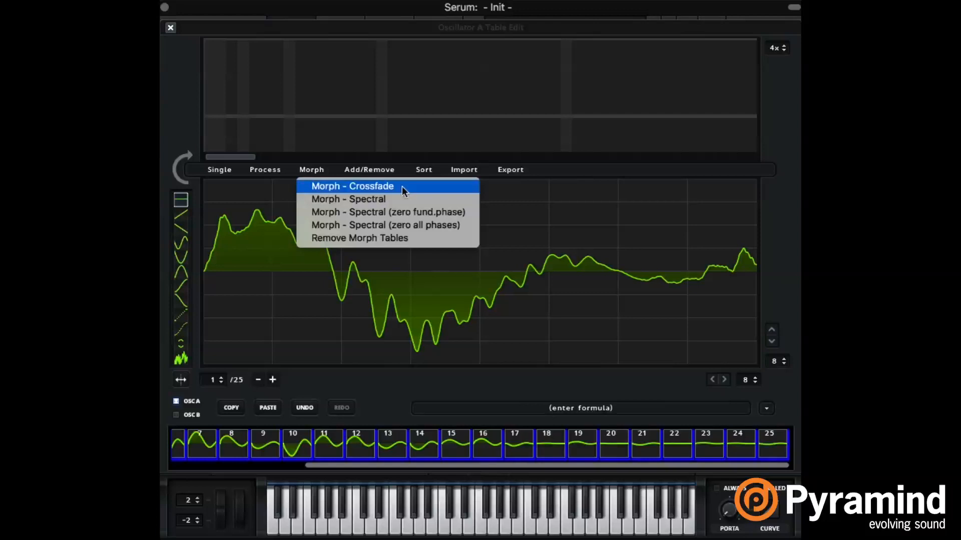
pyautogui.click(401, 187)
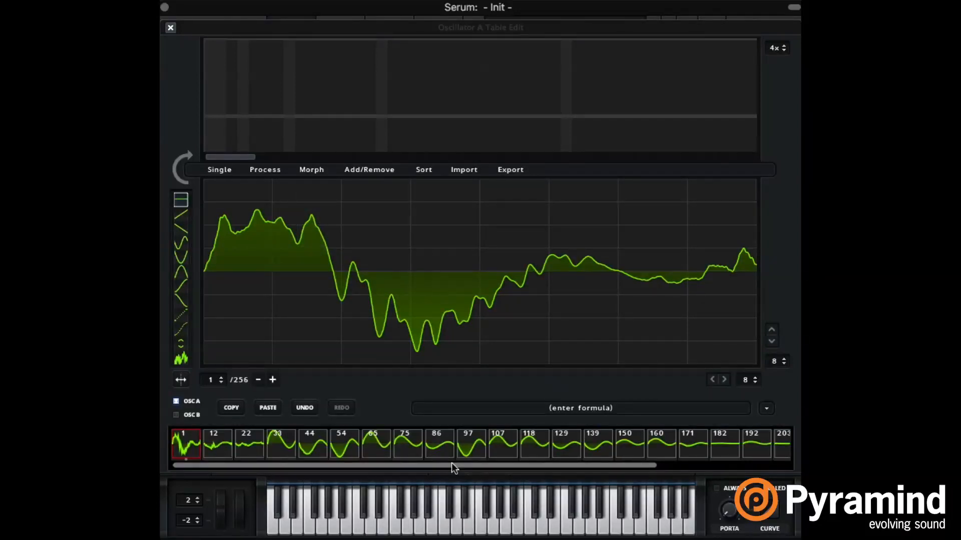
# Step: Check the morphed wavetable up to frame 256, return to the main view and increase LFO 1's modulation depth on oscillator A's WT POS
pyautogui.moveTo(451, 463); pyautogui.dragTo(750, 471)
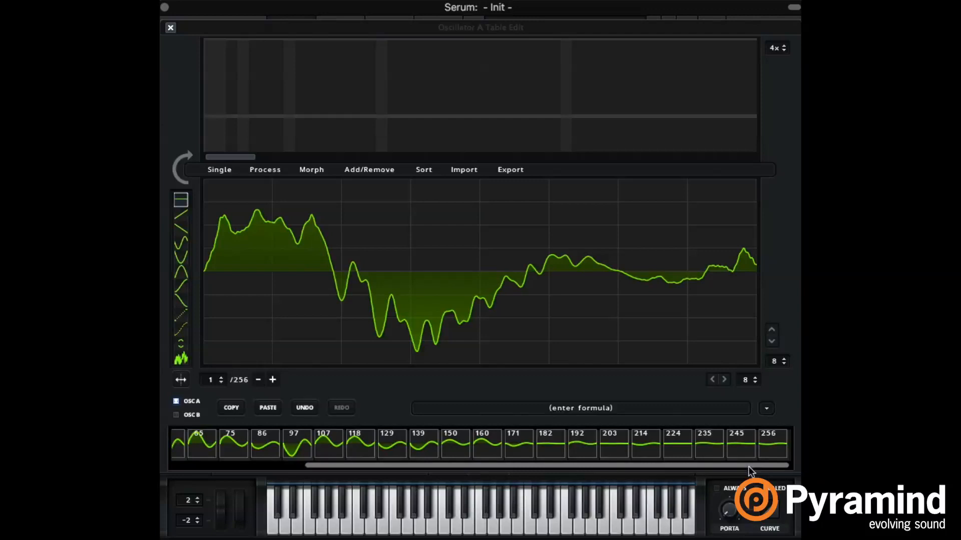
pyautogui.click(779, 438)
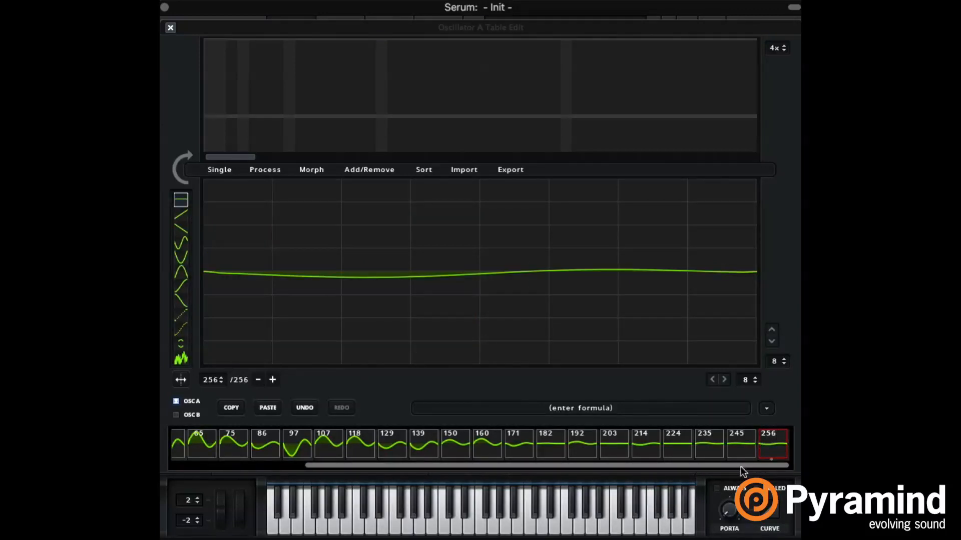
pyautogui.moveTo(737, 465); pyautogui.dragTo(542, 471)
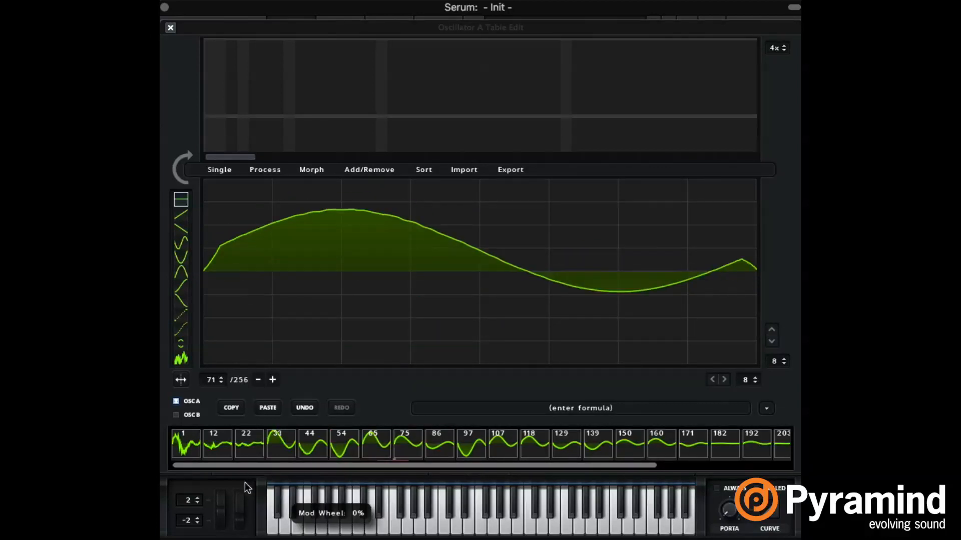
pyautogui.click(170, 27)
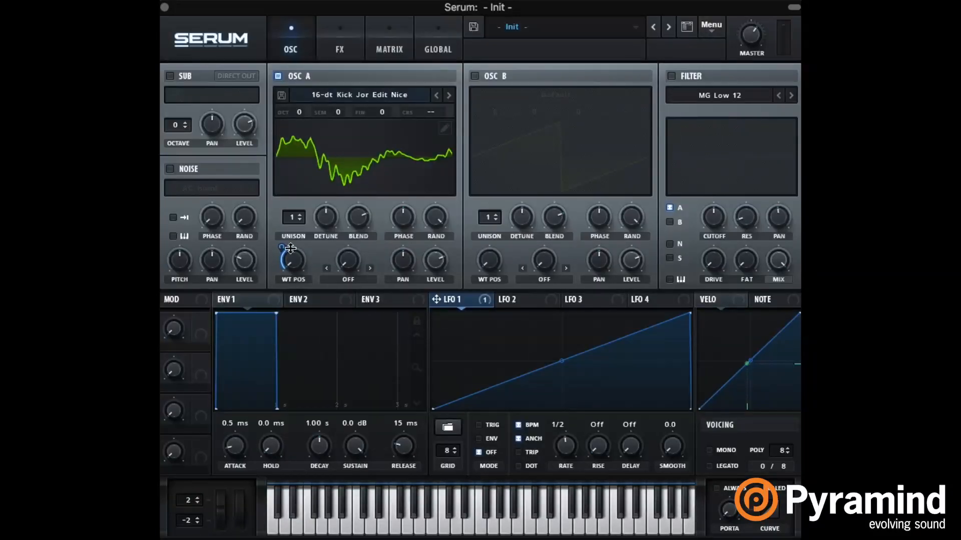
pyautogui.moveTo(289, 261); pyautogui.dragTo(304, 220)
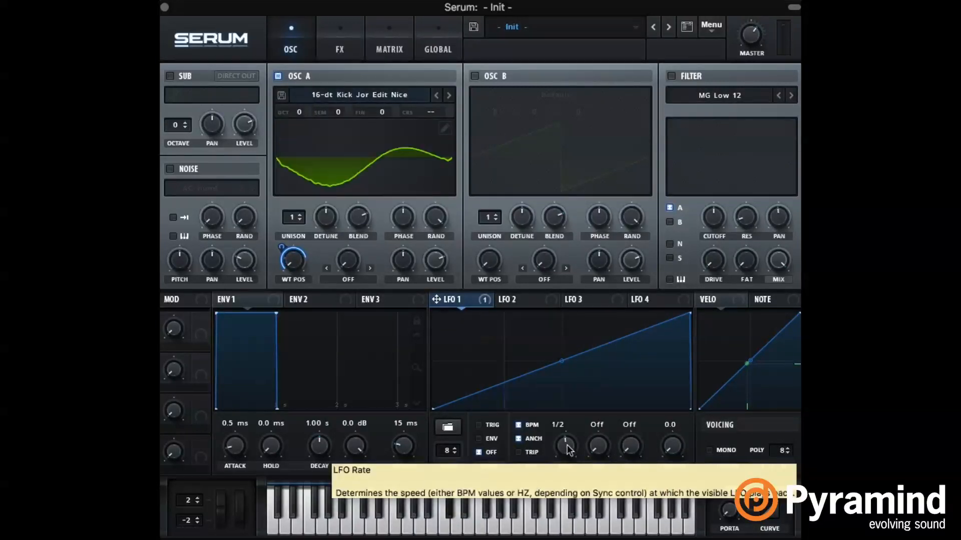
# Step: Reopen oscillator A's wavetable editor and remove the morph tables
pyautogui.click(444, 129)
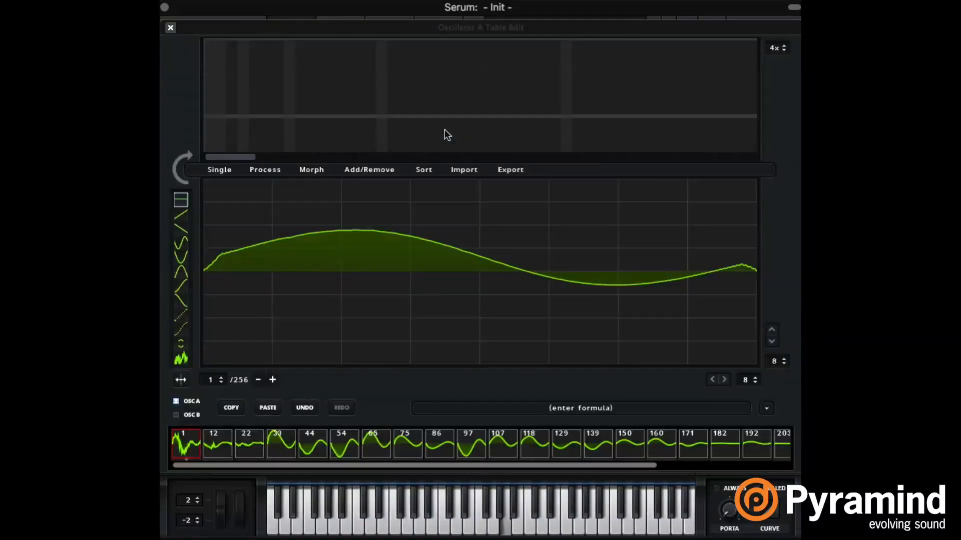
pyautogui.click(313, 169)
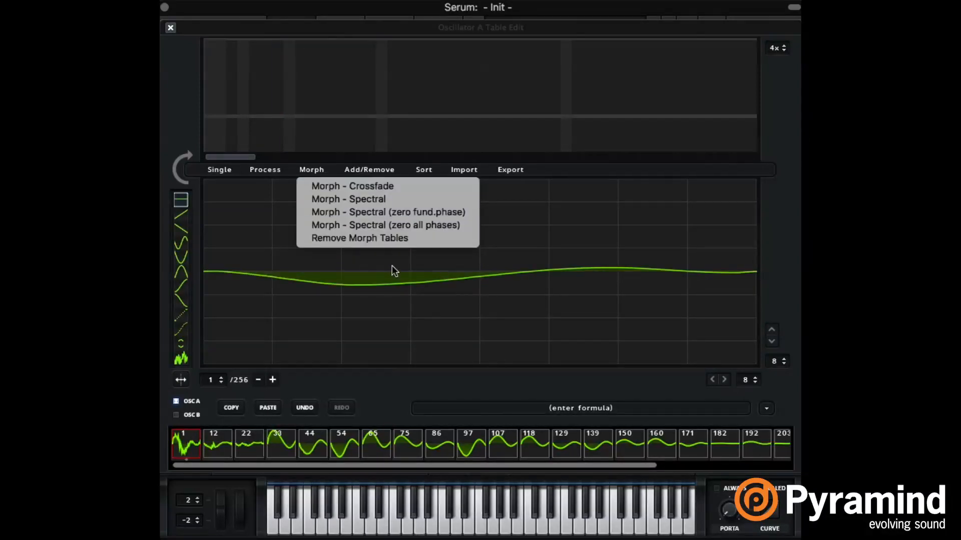
pyautogui.click(405, 238)
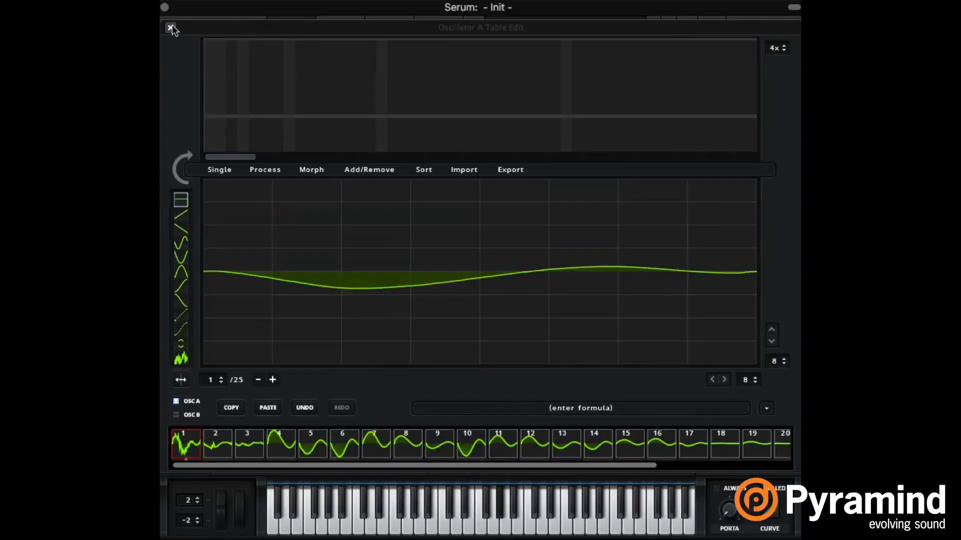
# Step: Reapply the Crossfade morph to oscillator A's wavetable and look over the other morph options
pyautogui.click(311, 173)
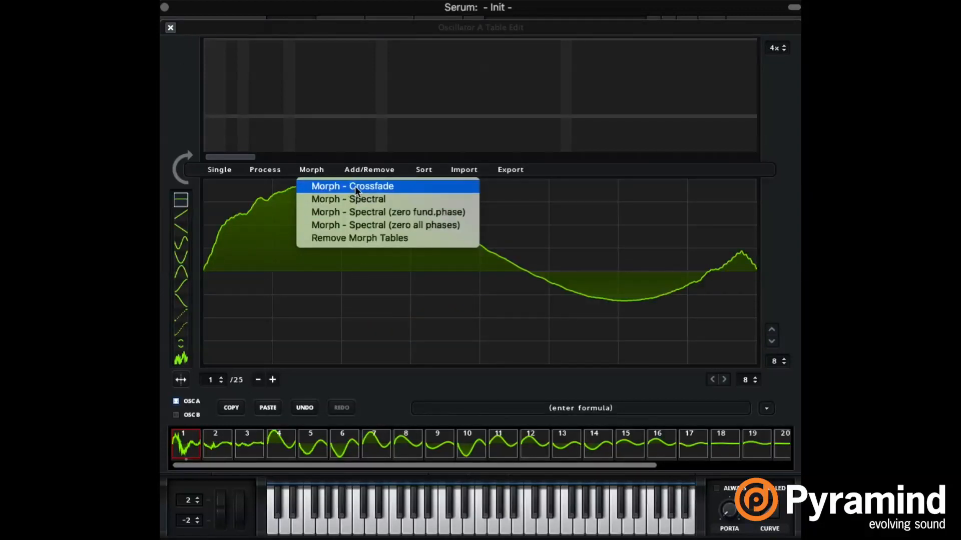
pyautogui.click(355, 186)
pyautogui.click(312, 169)
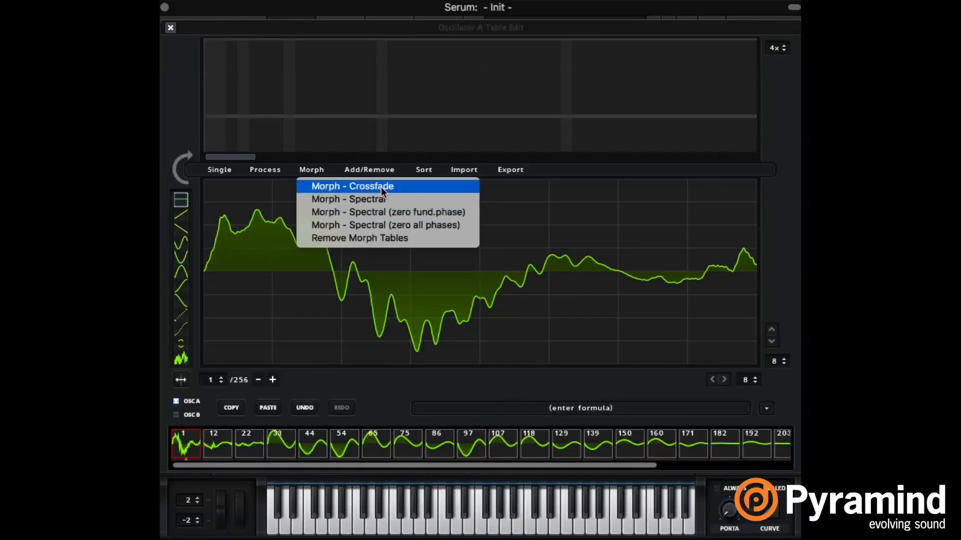
pyautogui.click(380, 187)
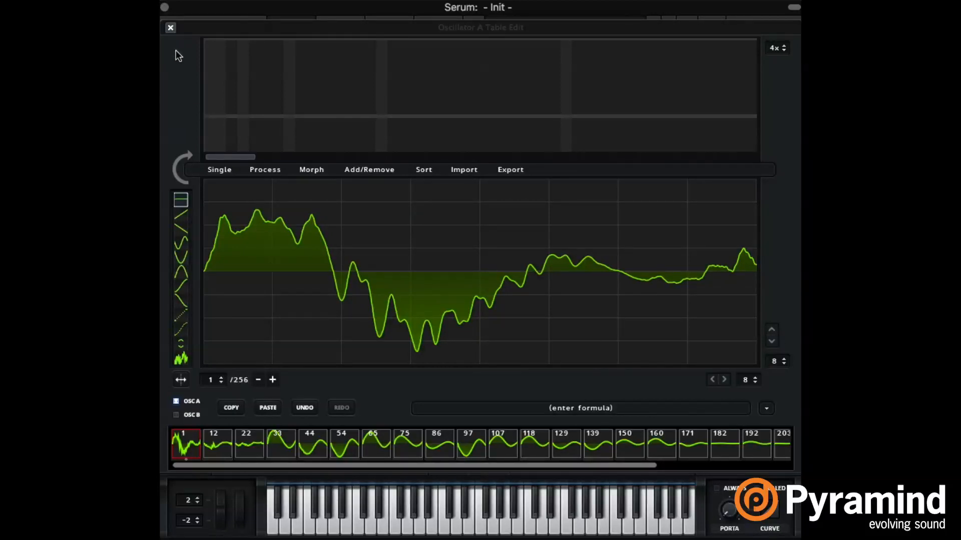
# Step: Return to the main view, load the user shape 160831_JorStepped_01 into LFO 1 and assign the LFO to oscillator A's WT POS
pyautogui.click(170, 27)
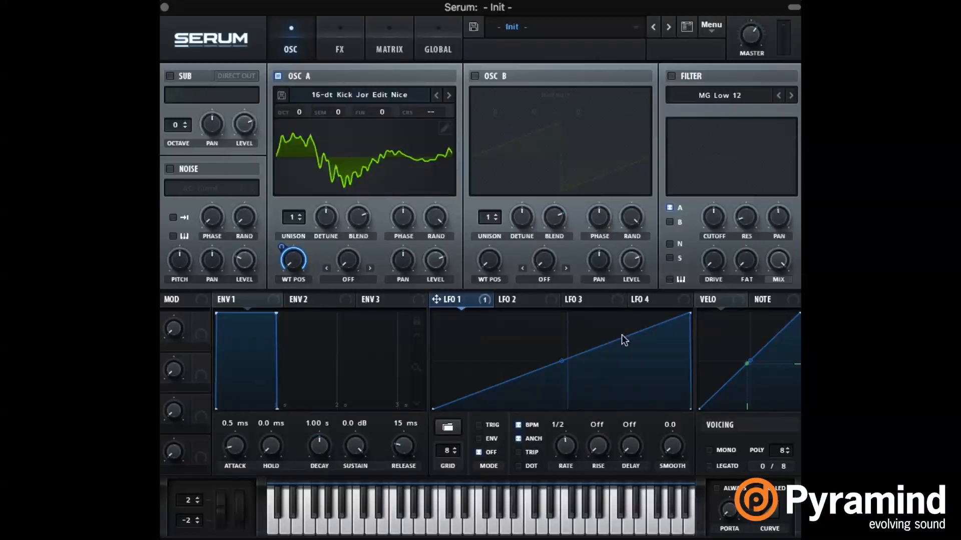
pyautogui.click(455, 427)
pyautogui.moveTo(499, 470)
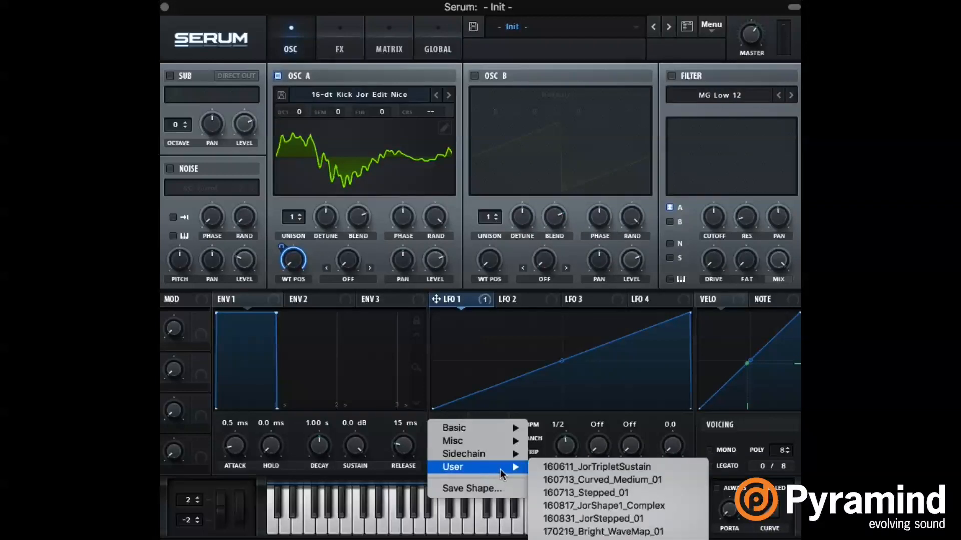
pyautogui.click(659, 523)
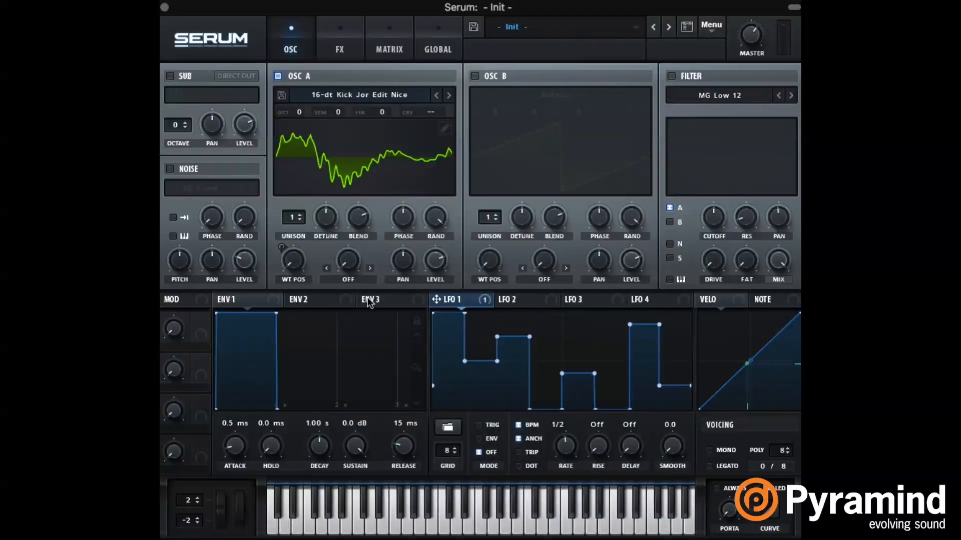
pyautogui.moveTo(437, 299); pyautogui.dragTo(293, 260)
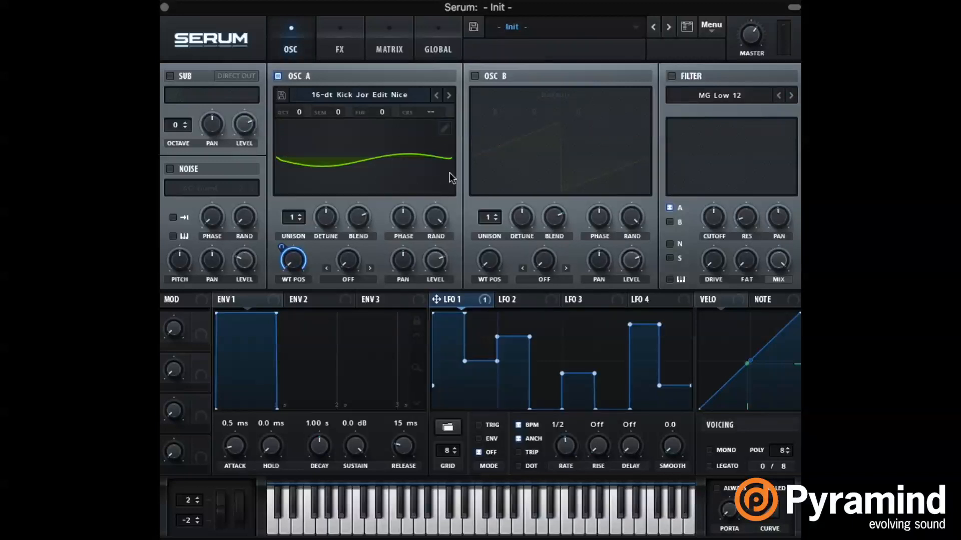
# Step: Select all 256 frames in oscillator A's wavetable editor, normalize each one with separate gain and inspect frames 139 to 171
pyautogui.click(445, 129)
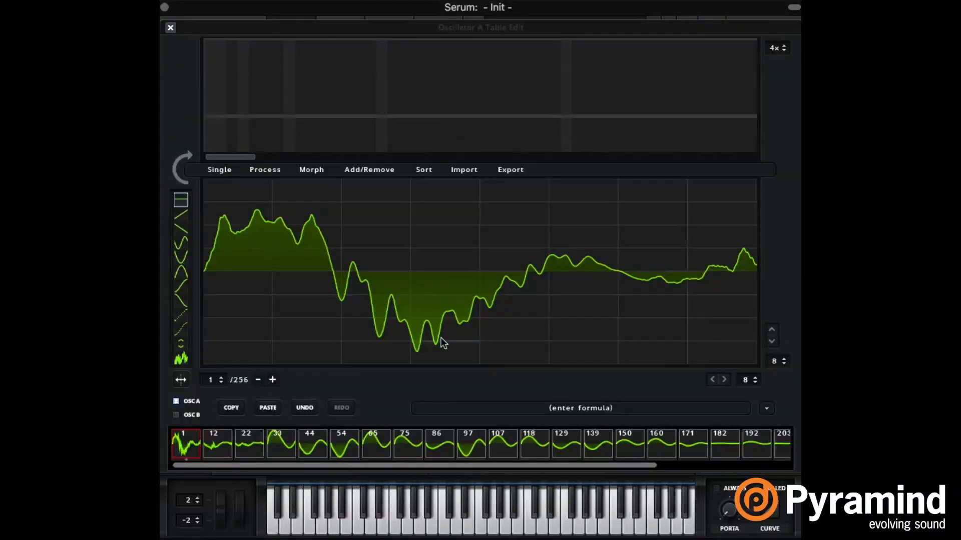
pyautogui.moveTo(340, 464); pyautogui.dragTo(532, 473)
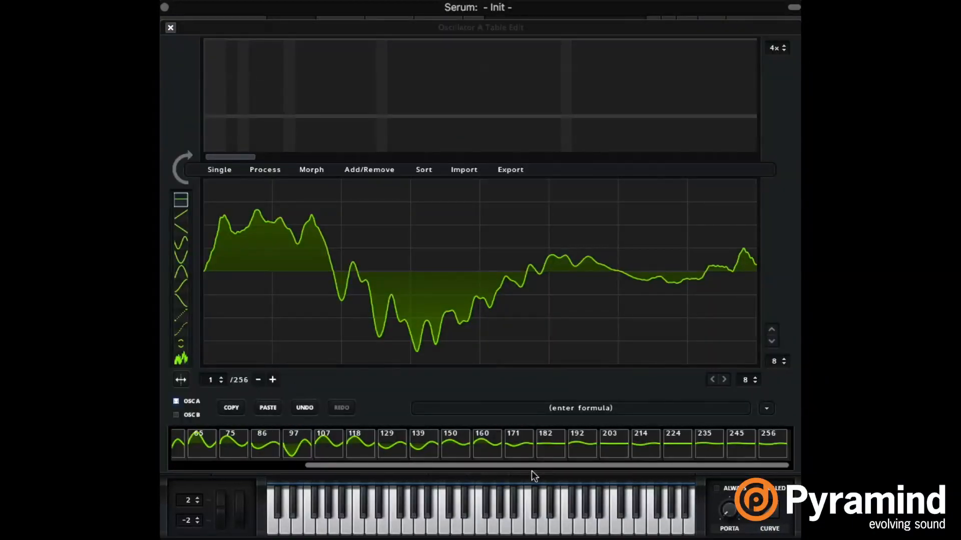
pyautogui.keyDown('shift'); pyautogui.click(772, 445); pyautogui.keyUp('shift')
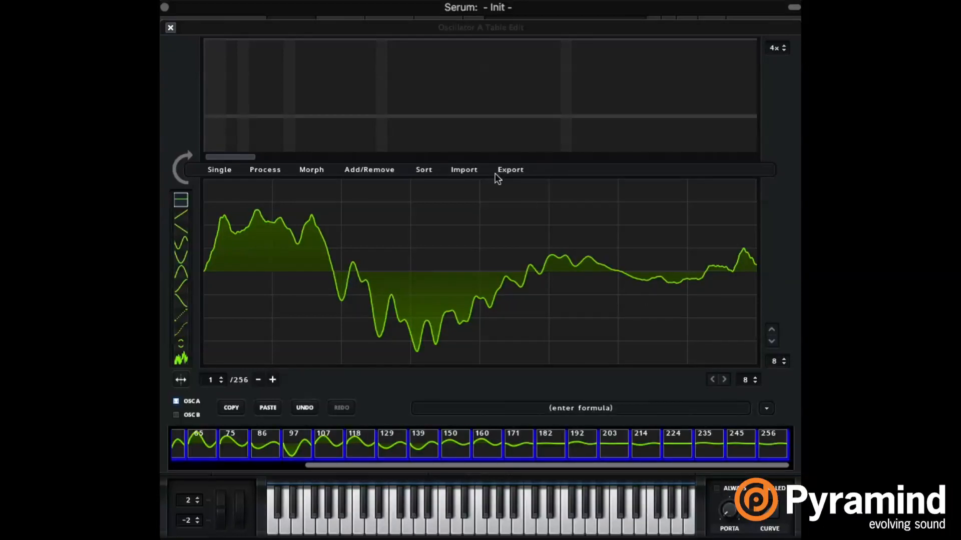
pyautogui.click(265, 171)
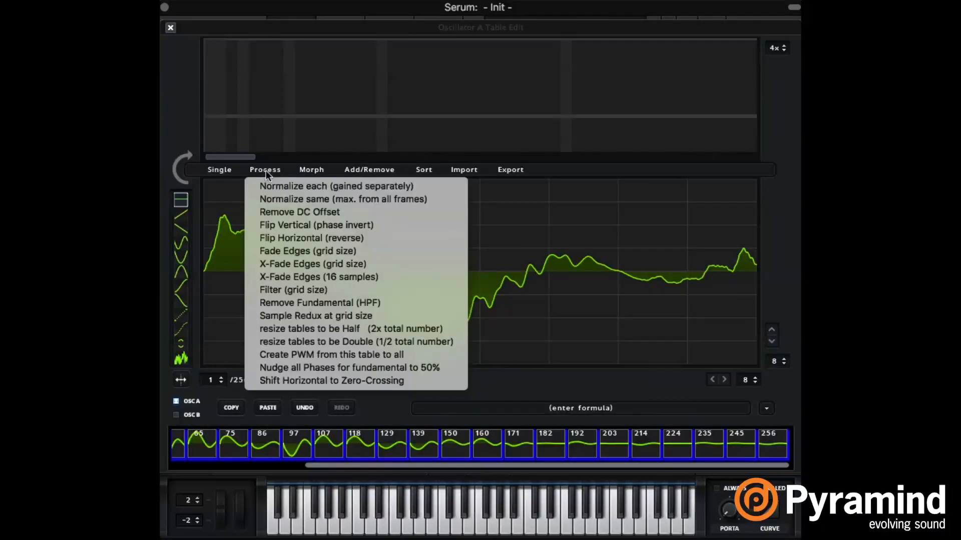
pyautogui.click(381, 187)
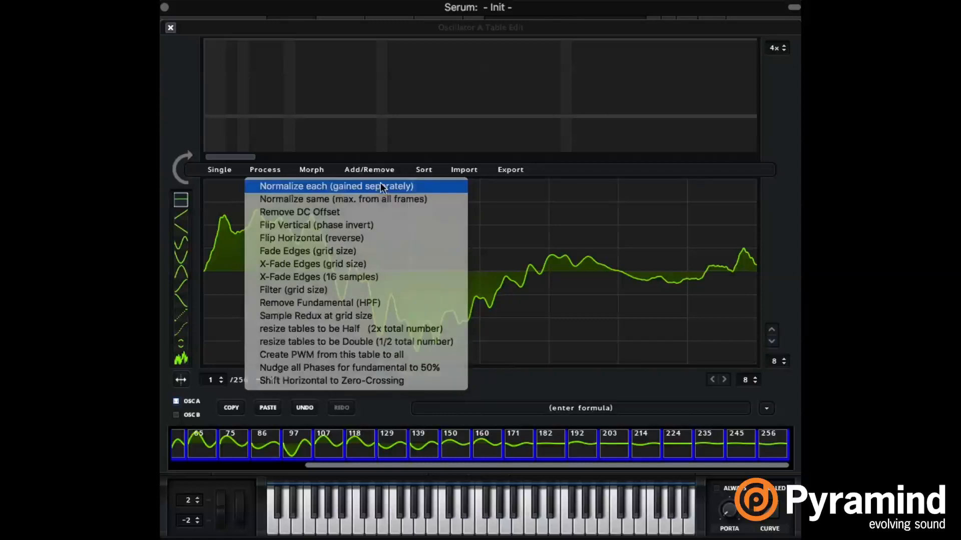
pyautogui.click(597, 451)
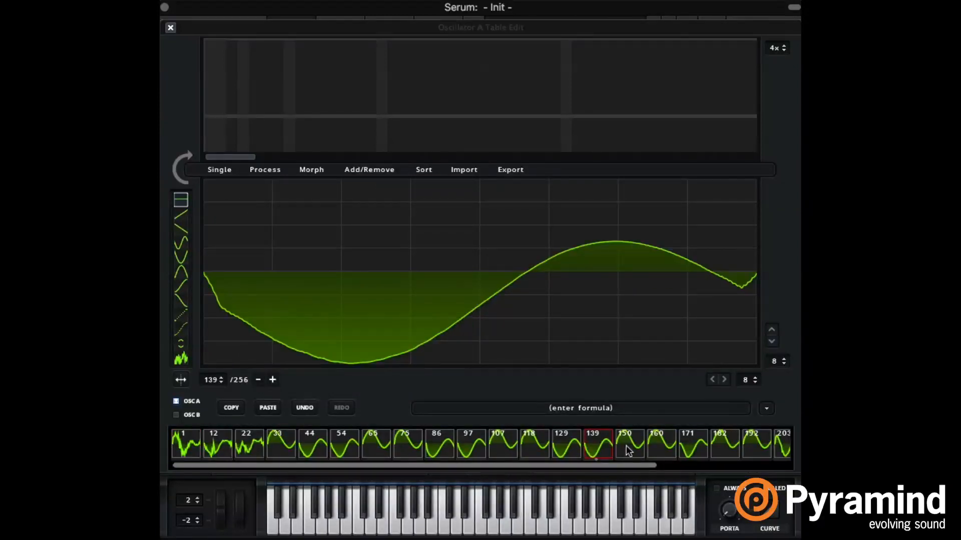
pyautogui.click(637, 448)
pyautogui.click(668, 444)
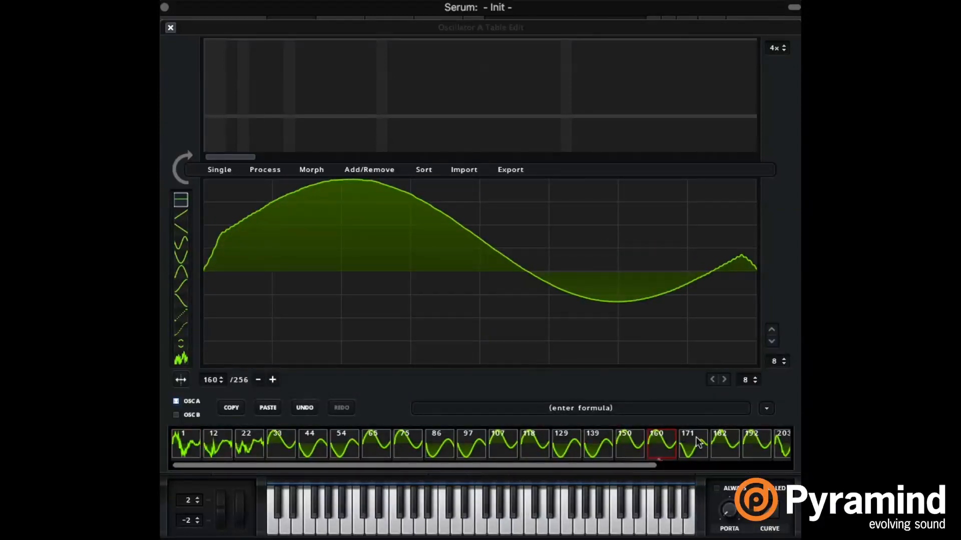
pyautogui.click(695, 437)
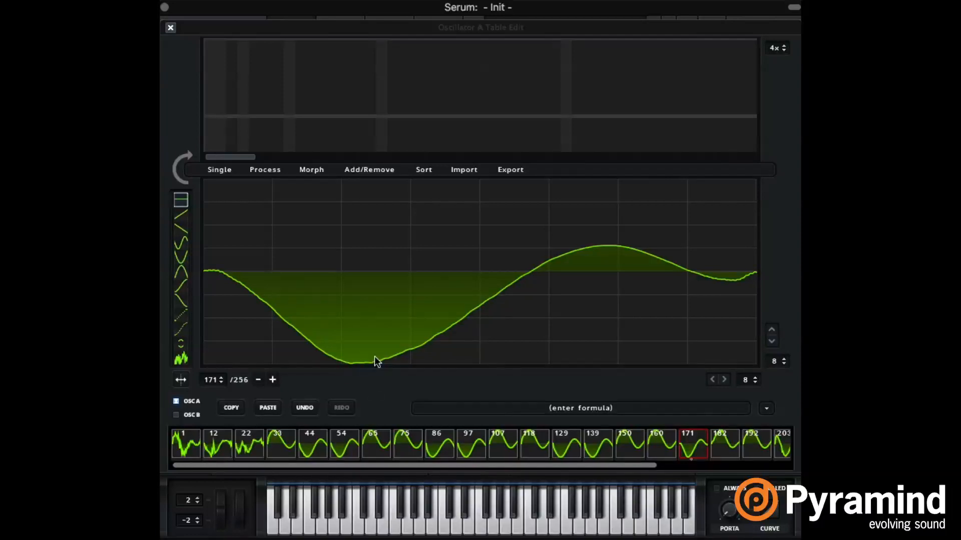
# Step: Return to the main view, reset oscillator A's WT POS to the first frame and adjust LFO 1's modulation depth on it
pyautogui.click(170, 28)
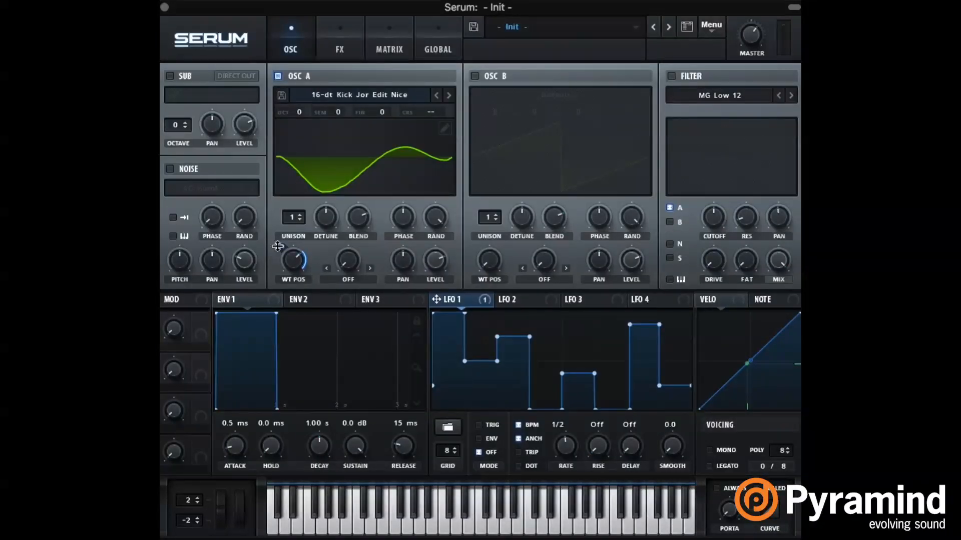
pyautogui.moveTo(292, 263); pyautogui.dragTo(294, 386)
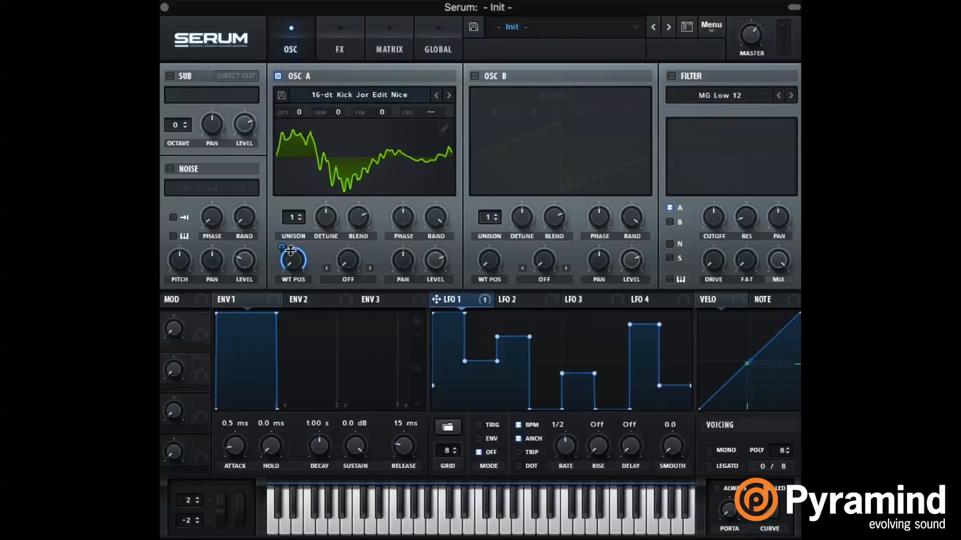
pyautogui.moveTo(283, 249)
pyautogui.moveTo(277, 264); pyautogui.dragTo(282, 260)
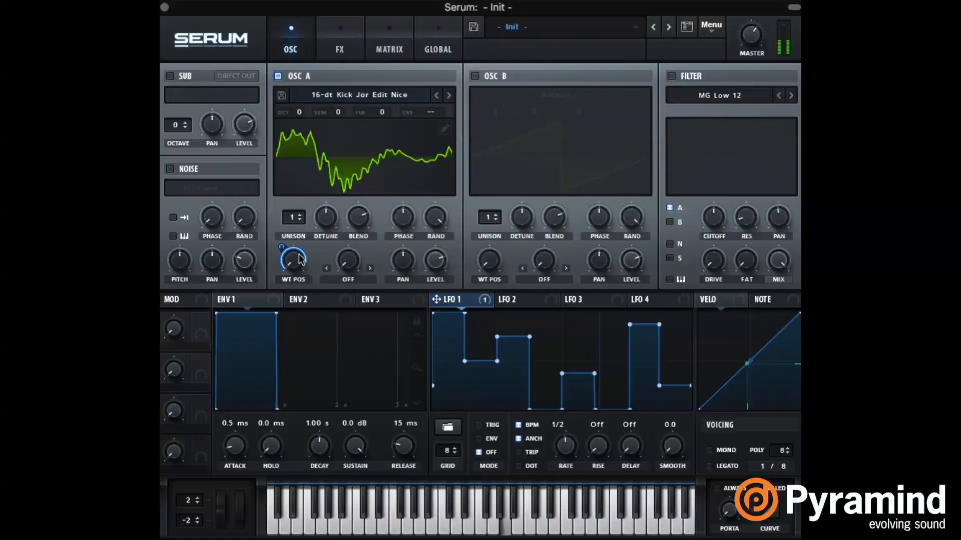
pyautogui.moveTo(298, 245)
# Step: Set oscillator A's unison to 7 voices and lower its detune and blend
pyautogui.click(300, 214)
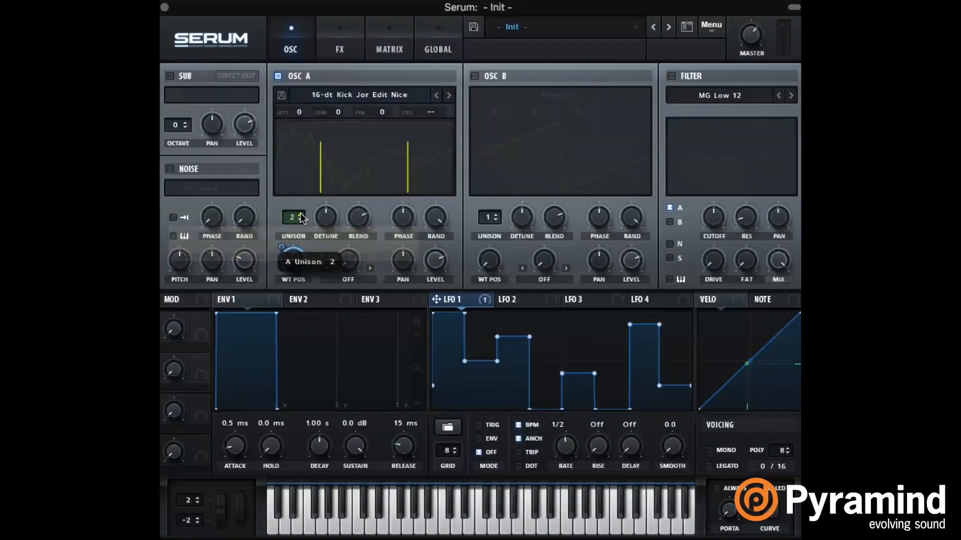
pyautogui.click(300, 215)
pyautogui.click(300, 214)
pyautogui.click(301, 215)
pyautogui.moveTo(328, 218); pyautogui.dragTo(324, 241)
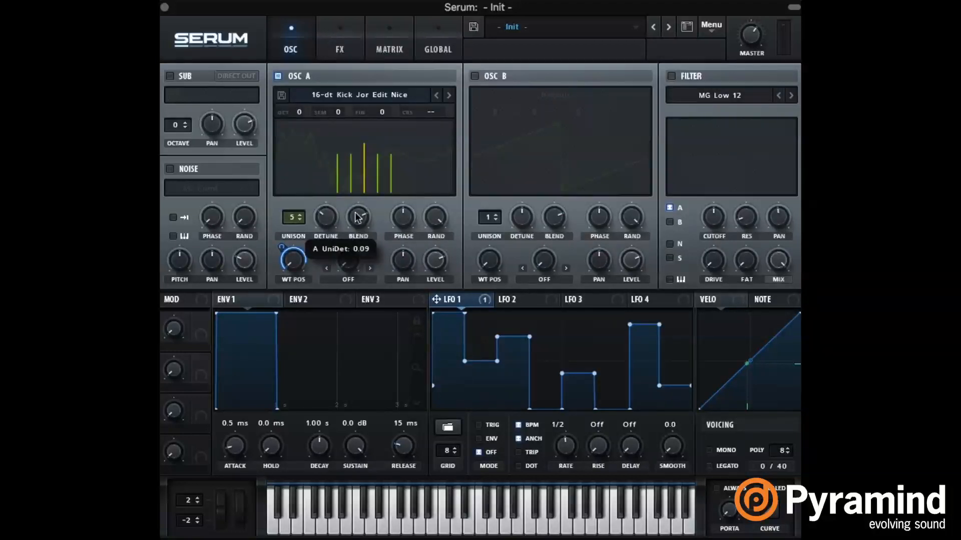
pyautogui.click(299, 215)
pyautogui.click(299, 215)
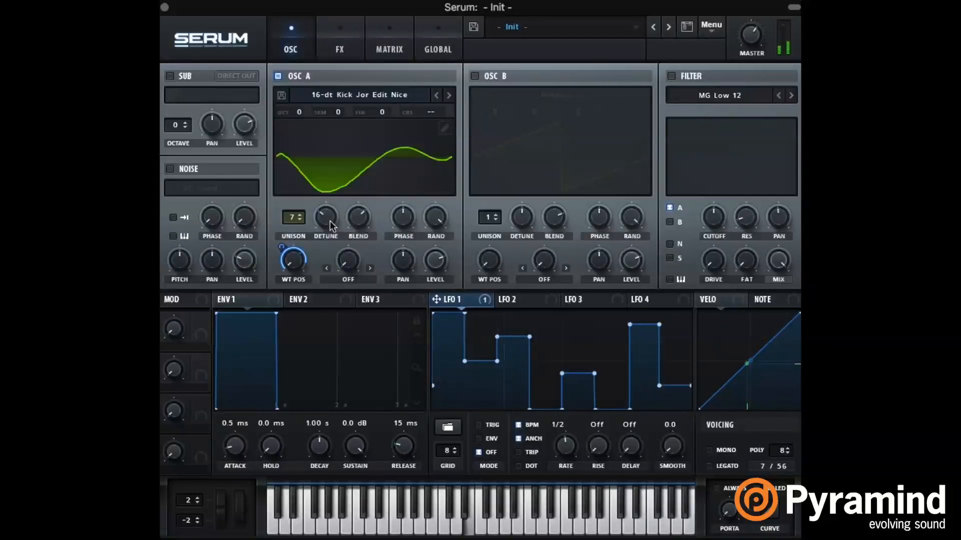
pyautogui.moveTo(362, 222); pyautogui.dragTo(368, 246)
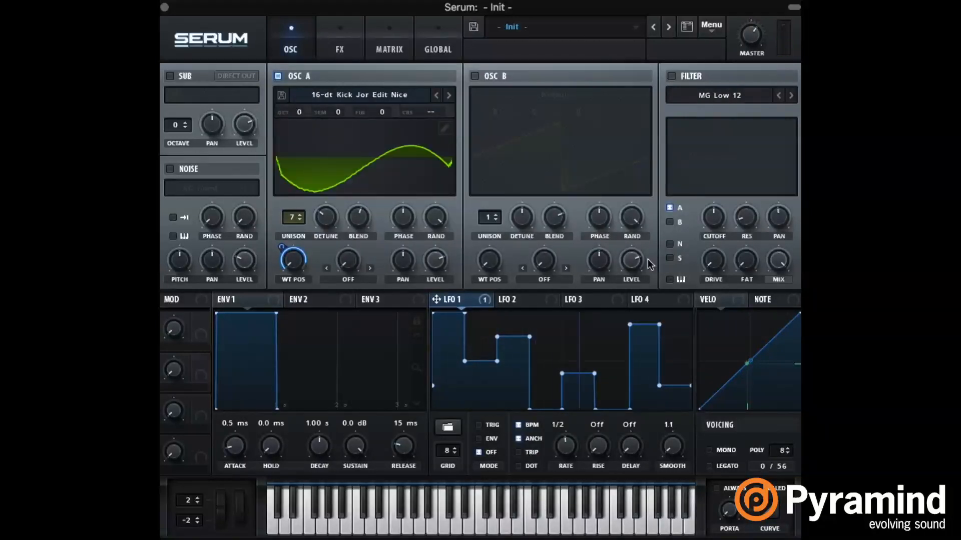
# Step: Enable the MG Low 12 filter, route LFO 2 to its cutoff and reshape LFO 2 into a falling ramp
pyautogui.click(524, 300)
pyautogui.click(672, 77)
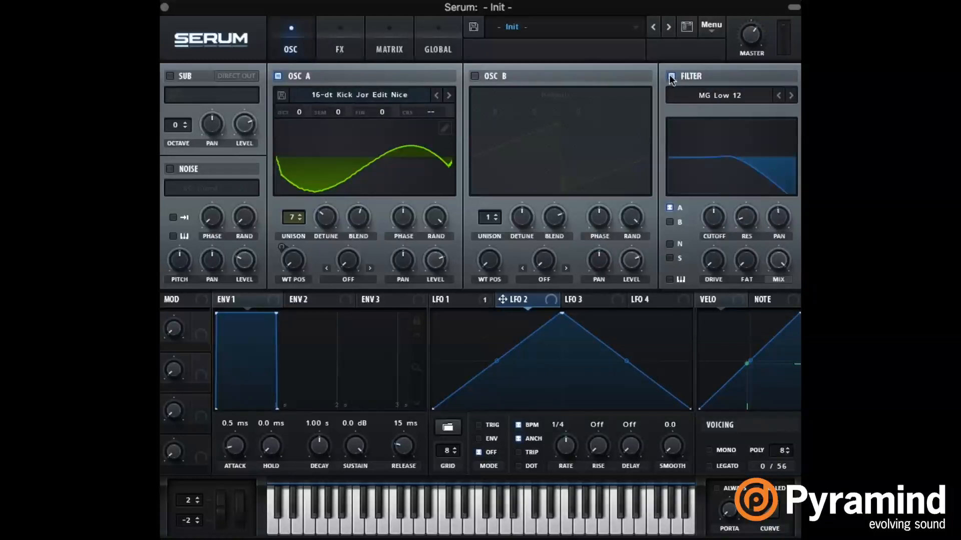
pyautogui.moveTo(549, 299); pyautogui.dragTo(711, 216)
pyautogui.moveTo(562, 314); pyautogui.dragTo(371, 269)
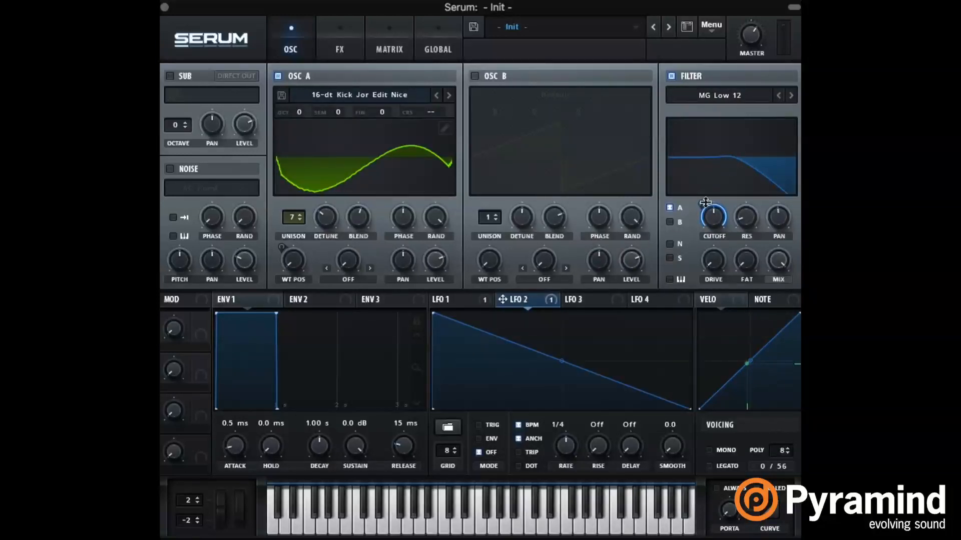
# Step: Review the modulation matrix, lower the filter cutoff to about 31 Hz and adjust LFO 2's modulation depth on it
pyautogui.moveTo(706, 203); pyautogui.dragTo(708, 208)
pyautogui.click(389, 49)
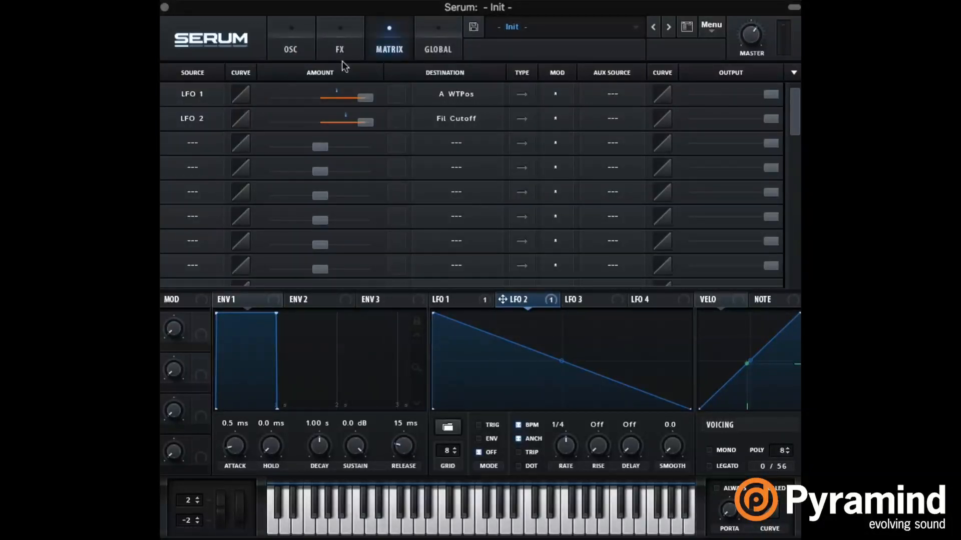
pyautogui.click(307, 45)
pyautogui.moveTo(721, 214); pyautogui.dragTo(722, 280)
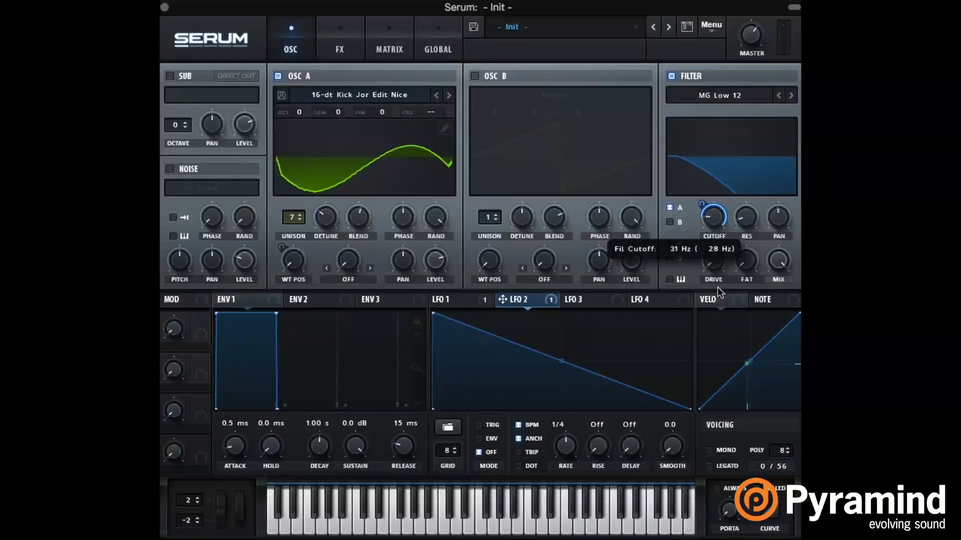
pyautogui.moveTo(702, 203)
pyautogui.mouseDown()
pyautogui.moveTo(700, 215)
pyautogui.moveTo(711, 196)
pyautogui.mouseUp()
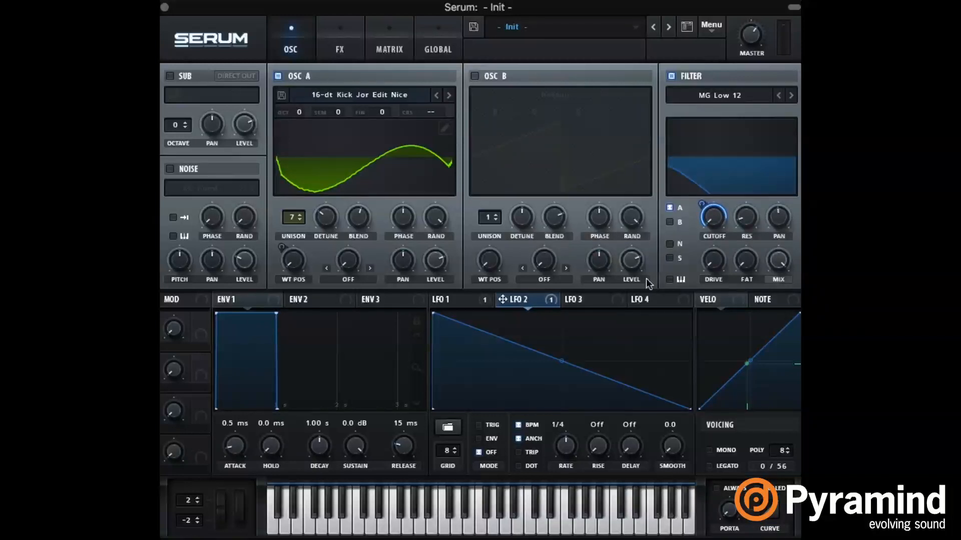
# Step: Add a point that brings LFO 2 down to zero at the midpoint and bend the falling segment into a concave decay
pyautogui.doubleClick(596, 349)
pyautogui.moveTo(597, 349); pyautogui.dragTo(560, 432)
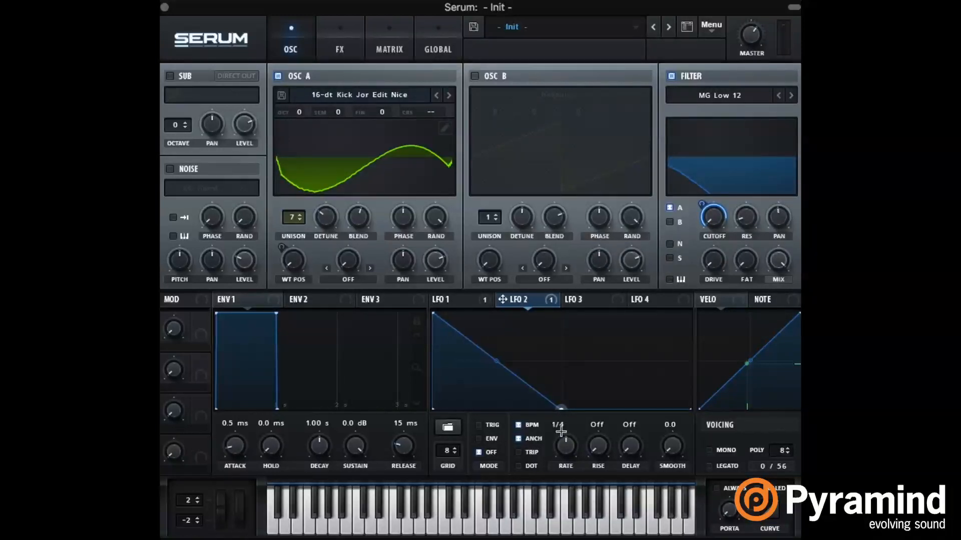
pyautogui.moveTo(501, 362); pyautogui.dragTo(503, 375)
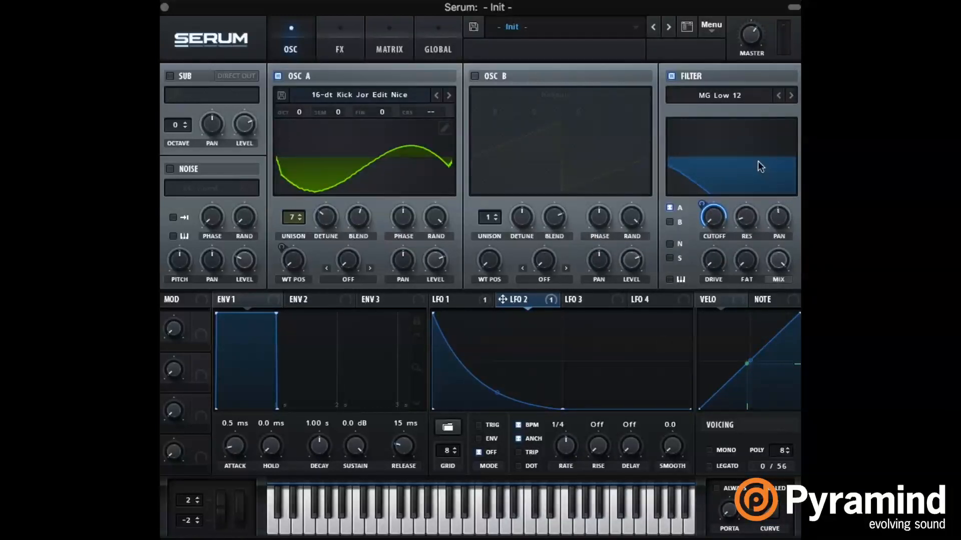
# Step: Set LFO 2 to TRIG mode and its rate to 1/16
pyautogui.click(490, 425)
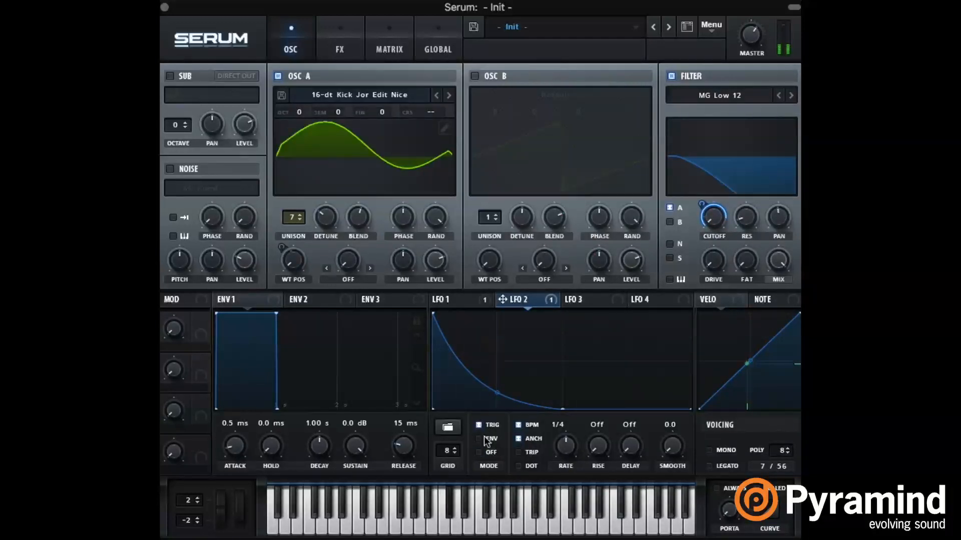
pyautogui.click(483, 439)
pyautogui.moveTo(566, 445); pyautogui.dragTo(576, 427)
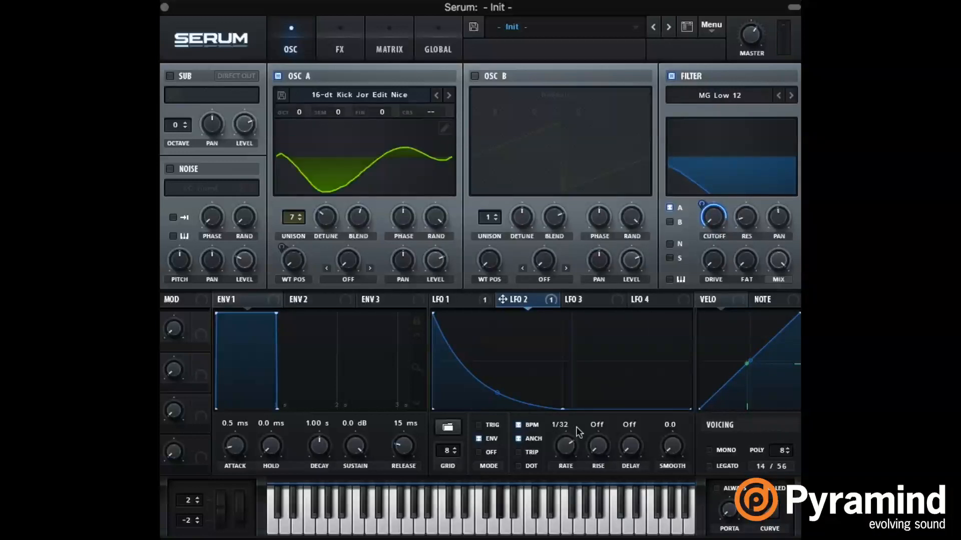
pyautogui.click(482, 426)
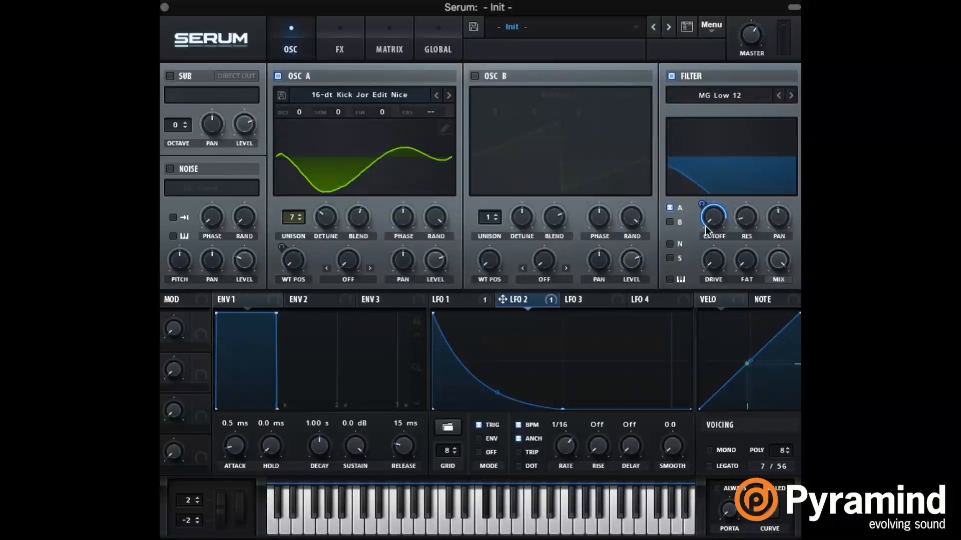
# Step: Adjust the filter cutoff and lower oscillator A's octave to -1
pyautogui.moveTo(705, 245)
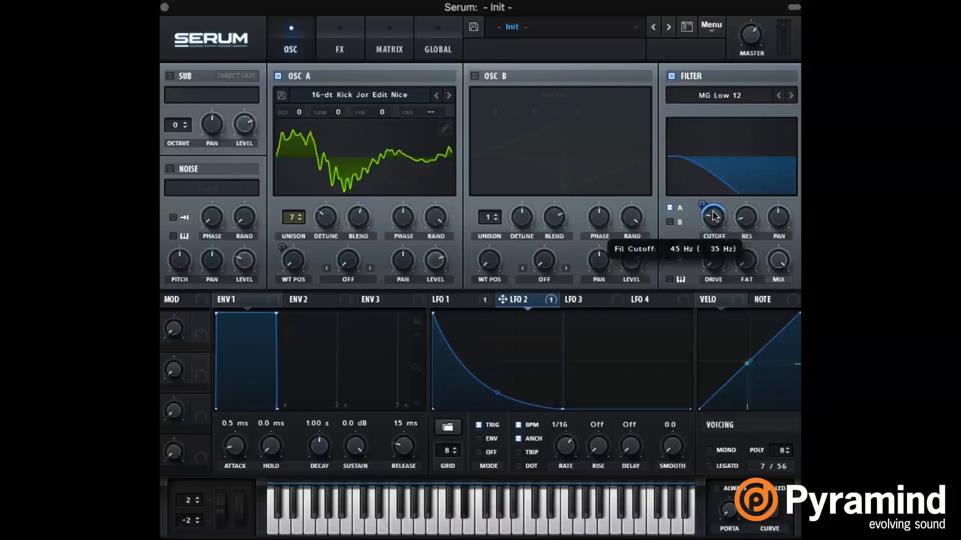
pyautogui.moveTo(708, 219)
pyautogui.mouseDown()
pyautogui.moveTo(713, 211)
pyautogui.moveTo(692, 222)
pyautogui.mouseUp()
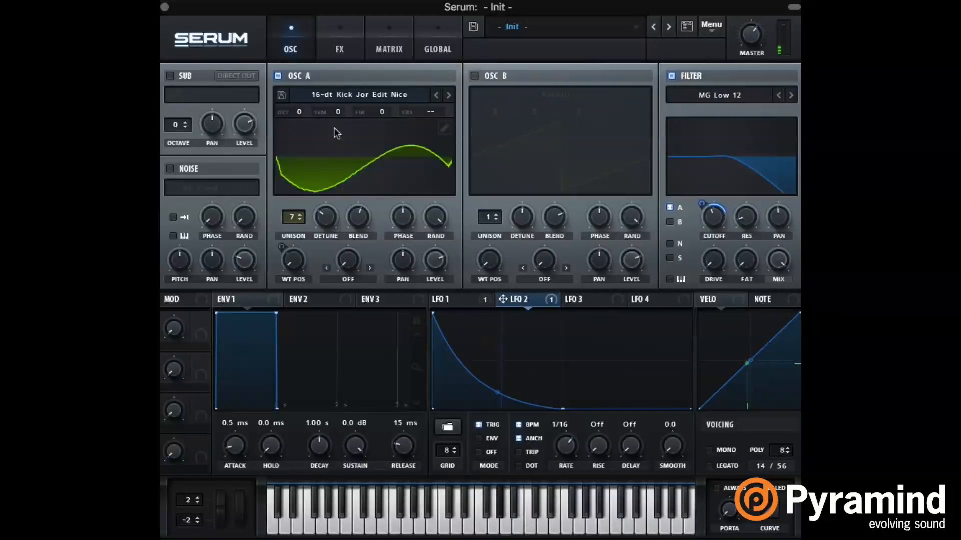
pyautogui.moveTo(299, 112); pyautogui.dragTo(306, 137)
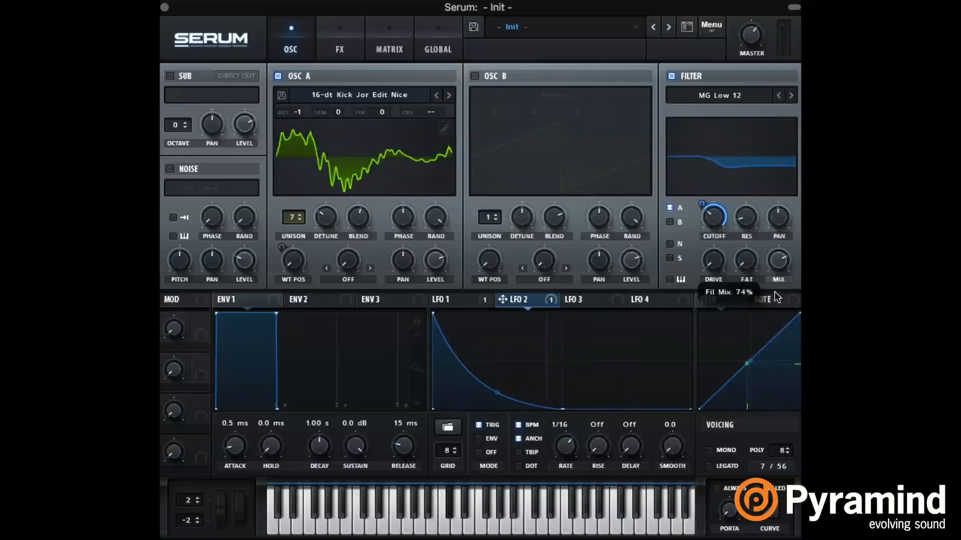
# Step: Enable the delay and reverb effects and set the delay's left time to 1/8
pyautogui.click(398, 46)
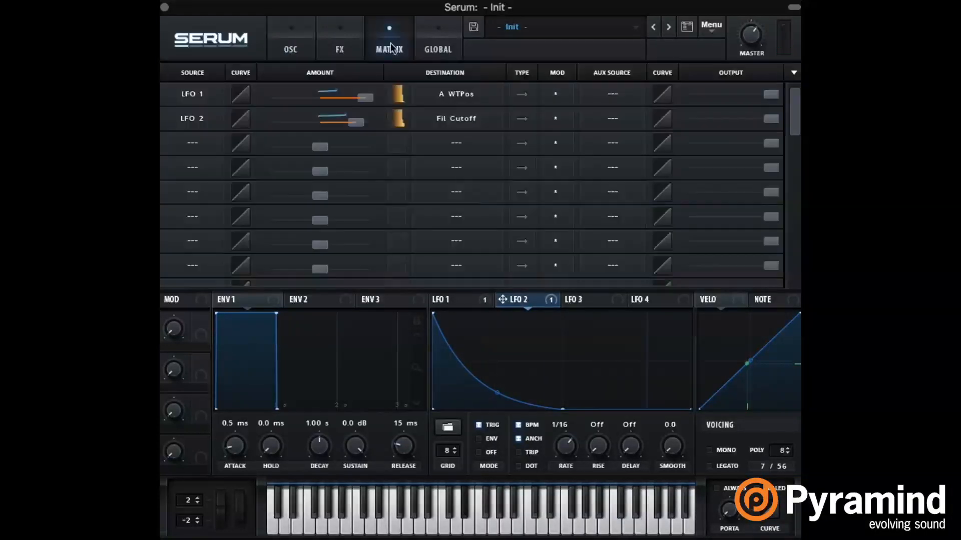
pyautogui.click(352, 35)
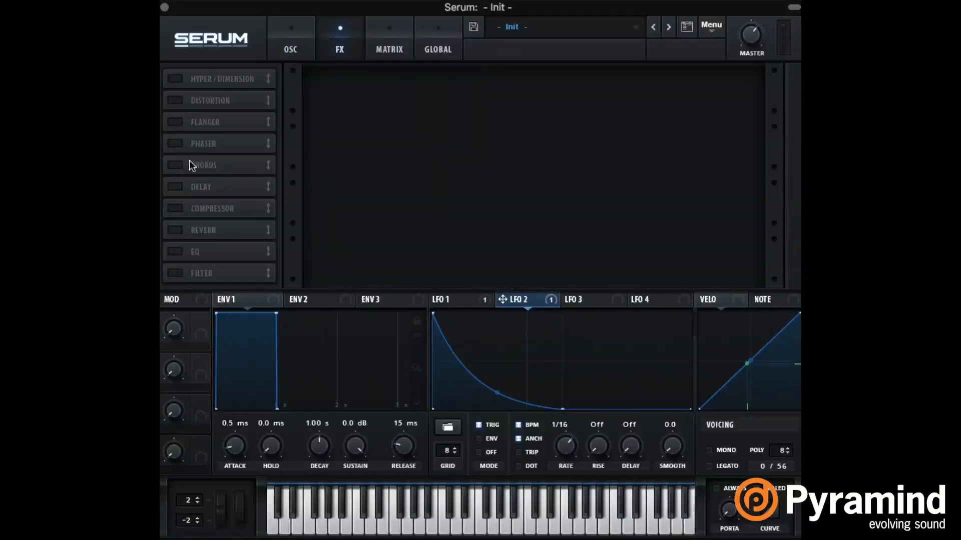
pyautogui.click(176, 186)
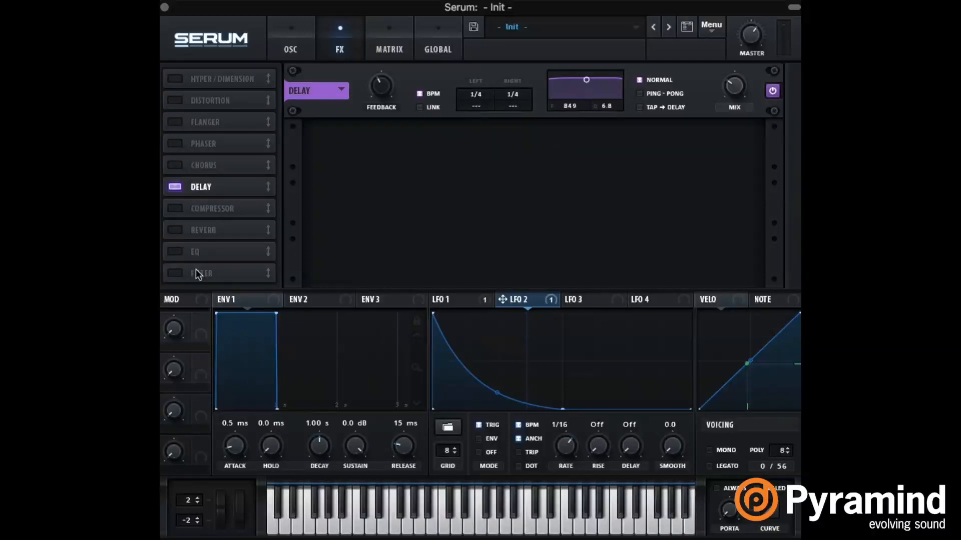
pyautogui.click(174, 230)
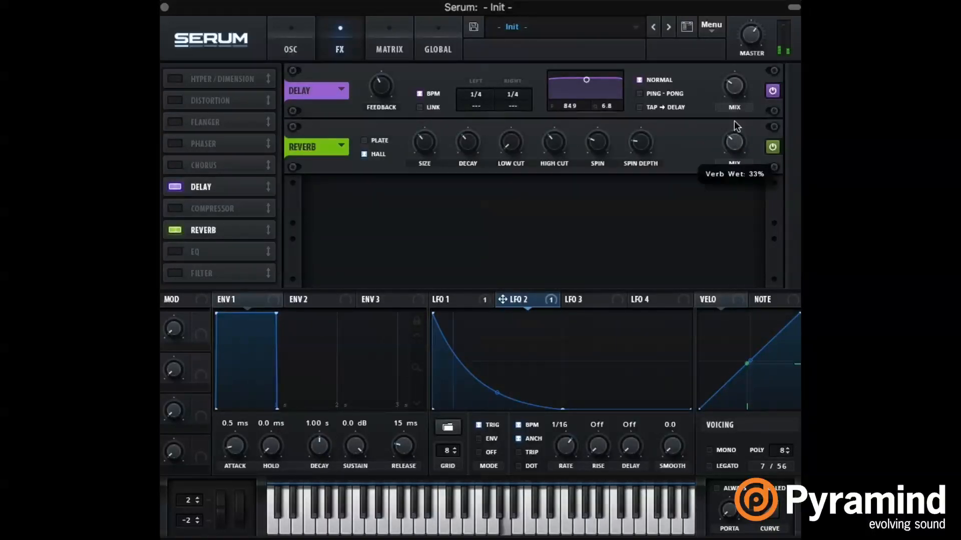
pyautogui.moveTo(479, 96); pyautogui.dragTo(491, 120)
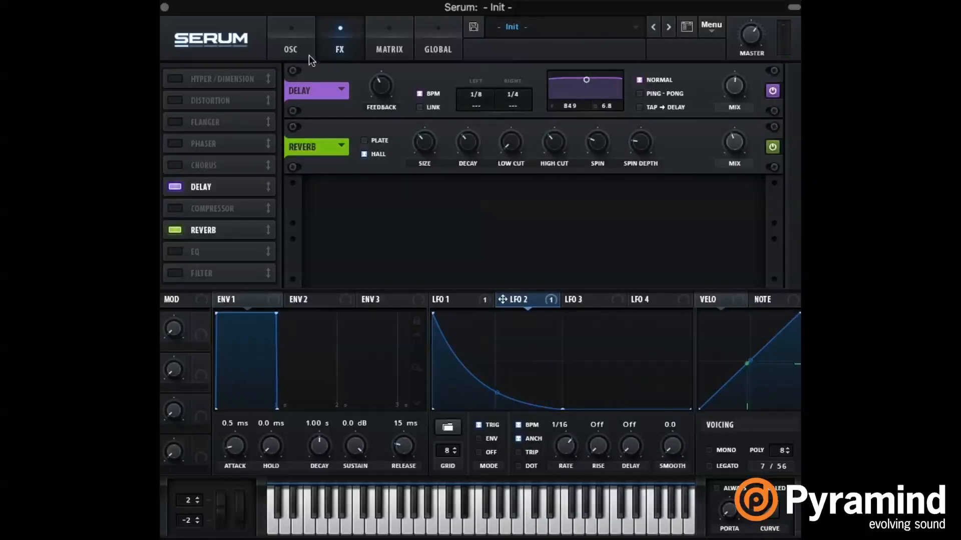
# Step: Return to the oscillator view, set oscillator A's octave to 0 and raise the filter cutoff
pyautogui.click(286, 36)
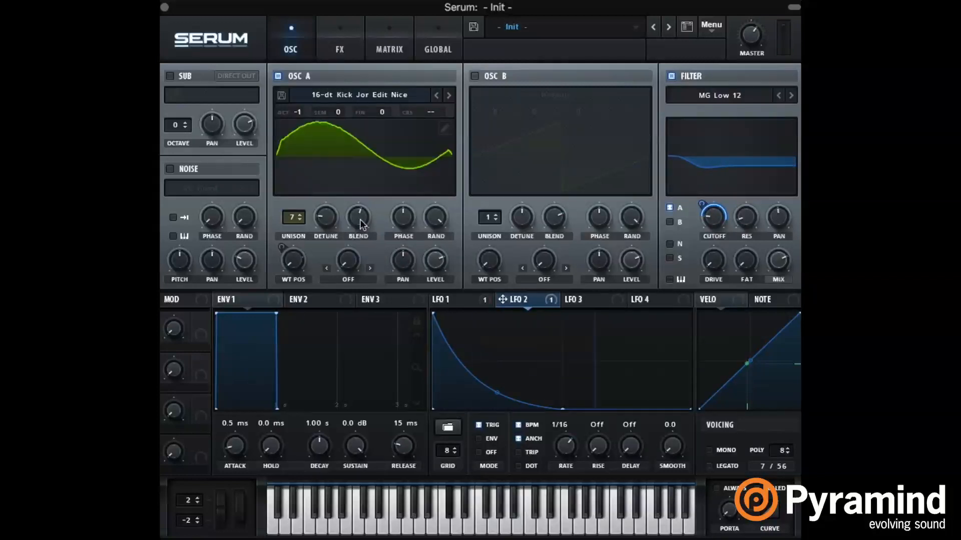
pyautogui.moveTo(303, 113); pyautogui.dragTo(307, 100)
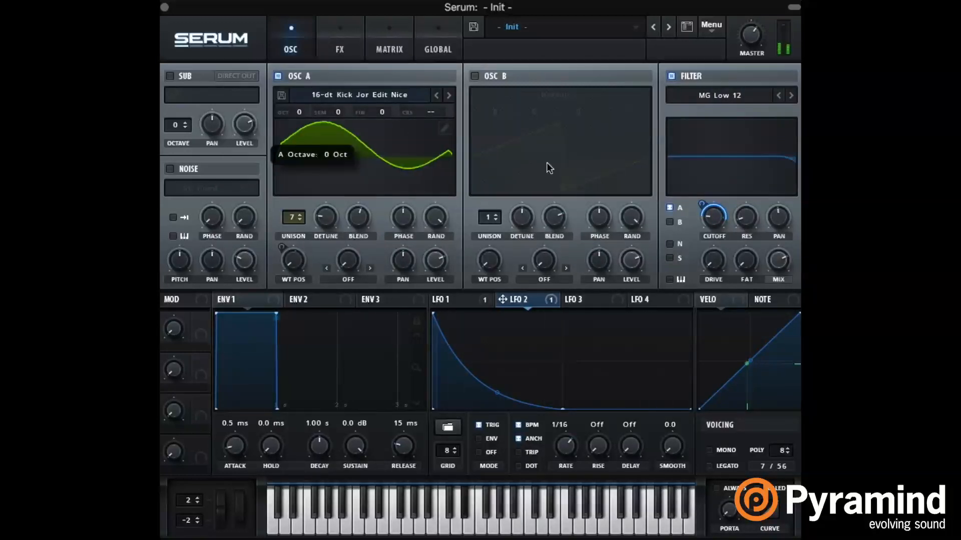
pyautogui.moveTo(721, 219)
pyautogui.mouseDown()
pyautogui.moveTo(728, 197)
pyautogui.moveTo(716, 220)
pyautogui.mouseUp()
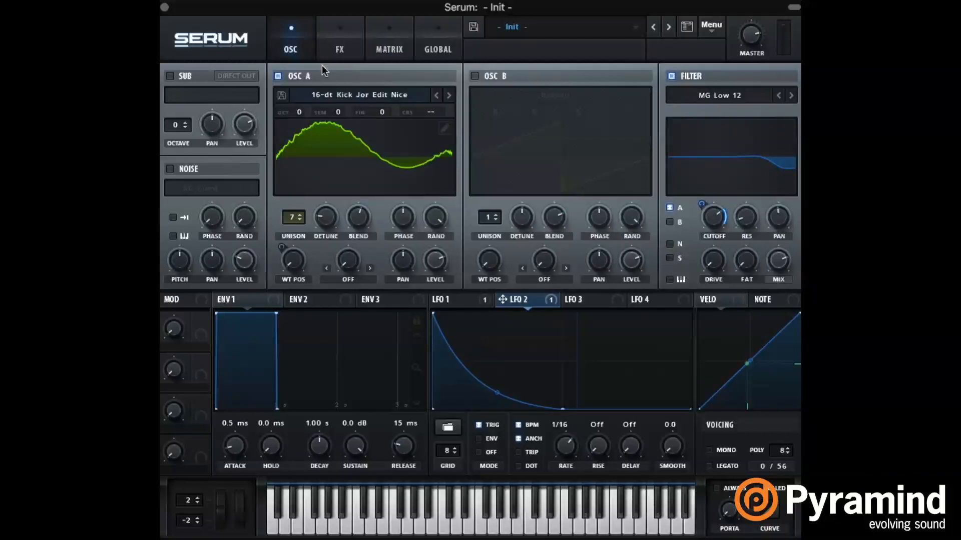
# Step: Enable the filter effect, place it ahead of the delay and set its type to the Cmb + flange filter
pyautogui.click(345, 35)
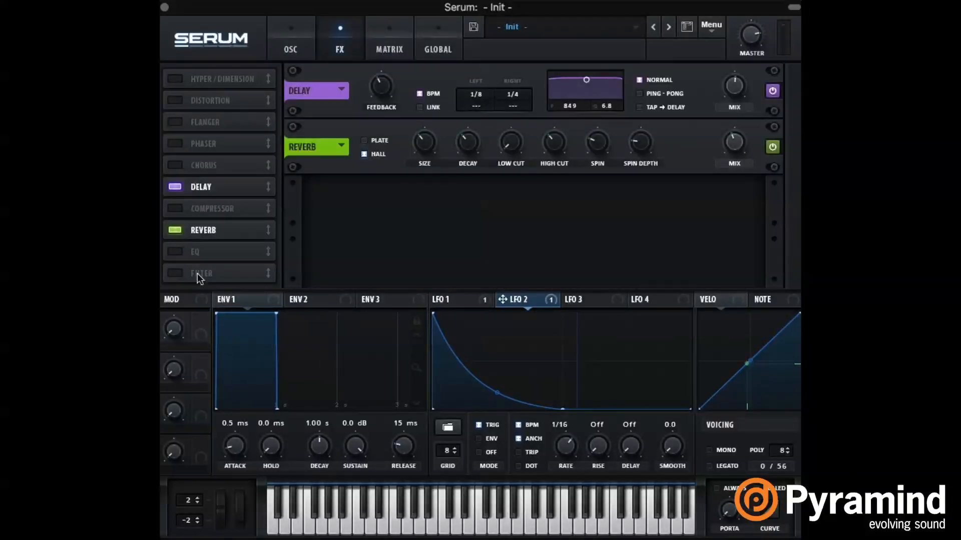
pyautogui.click(169, 274)
pyautogui.moveTo(203, 273); pyautogui.dragTo(218, 190)
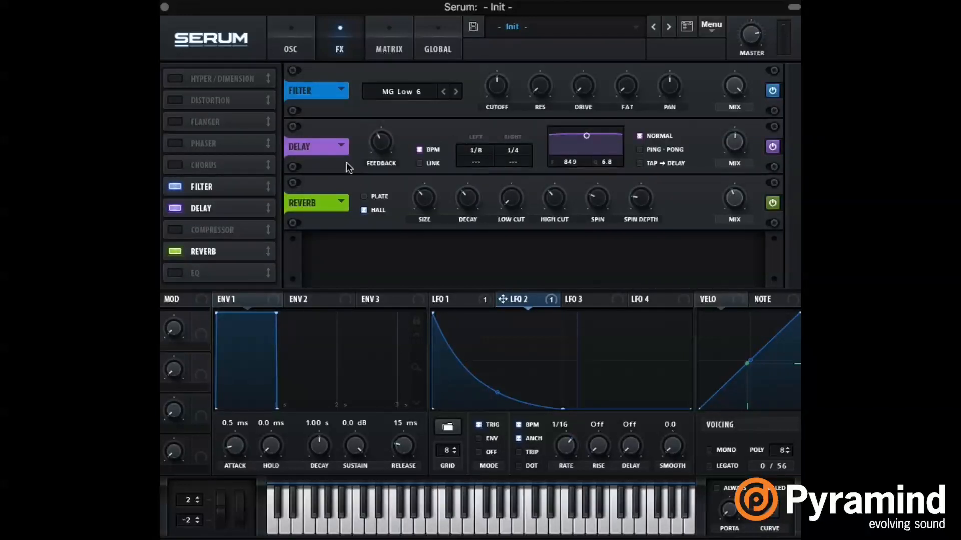
pyautogui.click(414, 92)
pyautogui.moveTo(443, 136)
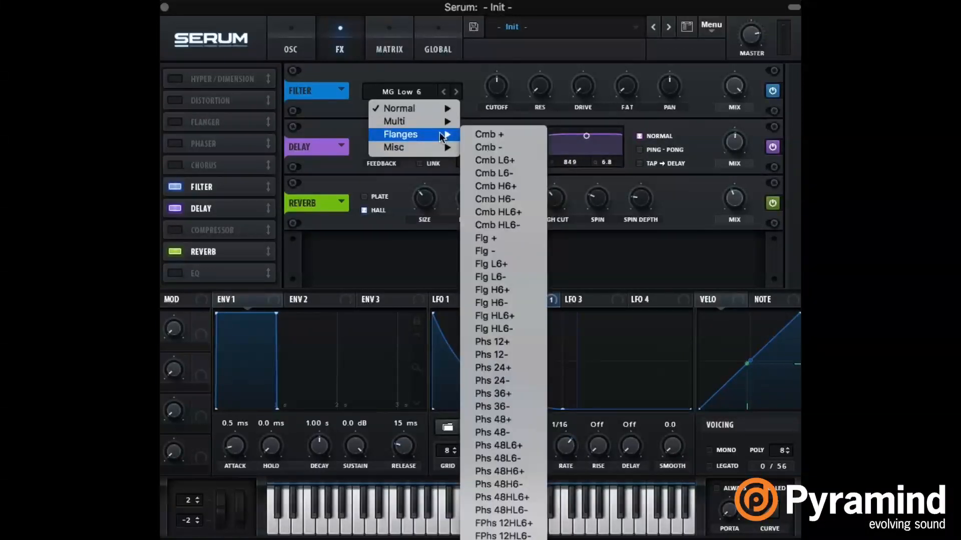
pyautogui.click(495, 139)
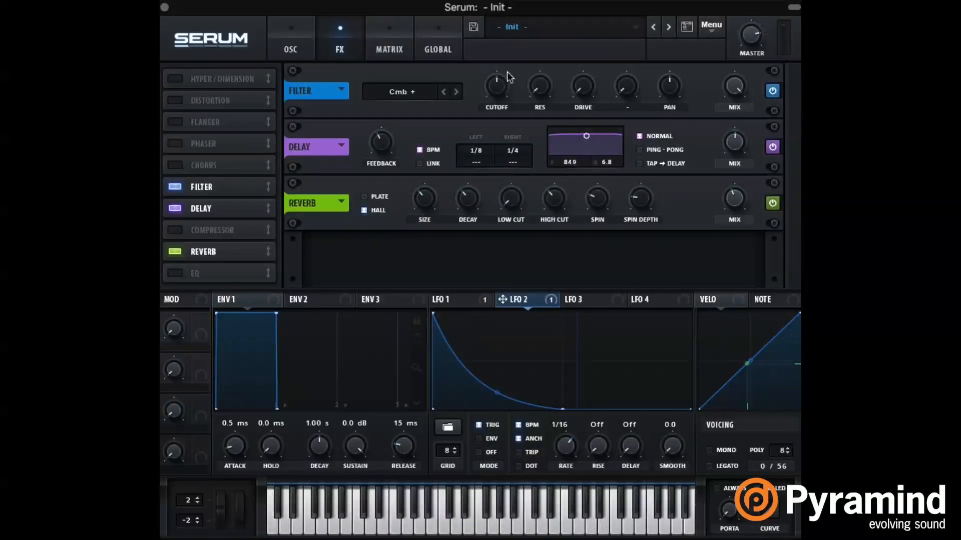
# Step: Raise the filter effect's resonance, lower its cutoff and assign Note# as the cutoff's modulation source
pyautogui.moveTo(536, 88); pyautogui.dragTo(549, 56)
pyautogui.moveTo(508, 99); pyautogui.dragTo(505, 120)
pyautogui.rightClick(500, 93)
pyautogui.moveTo(592, 184)
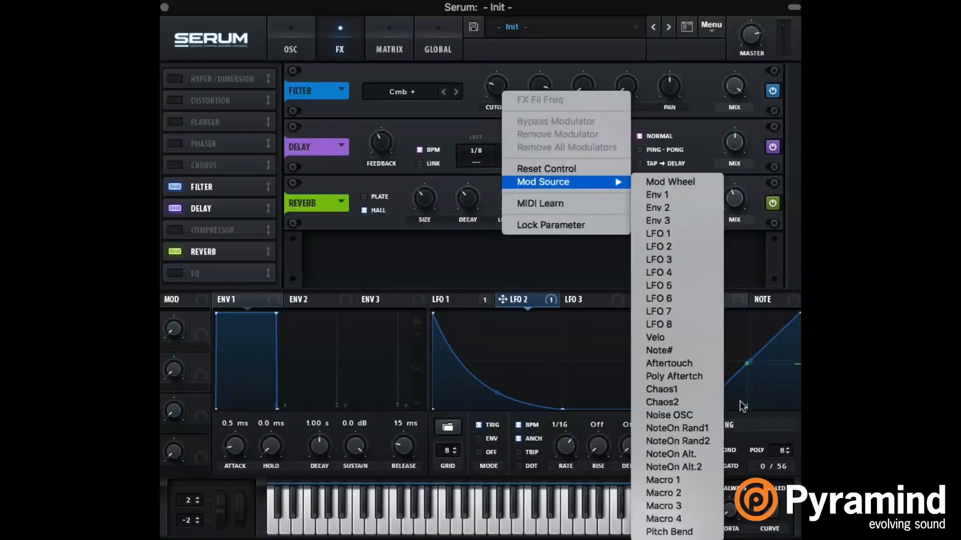
pyautogui.click(684, 354)
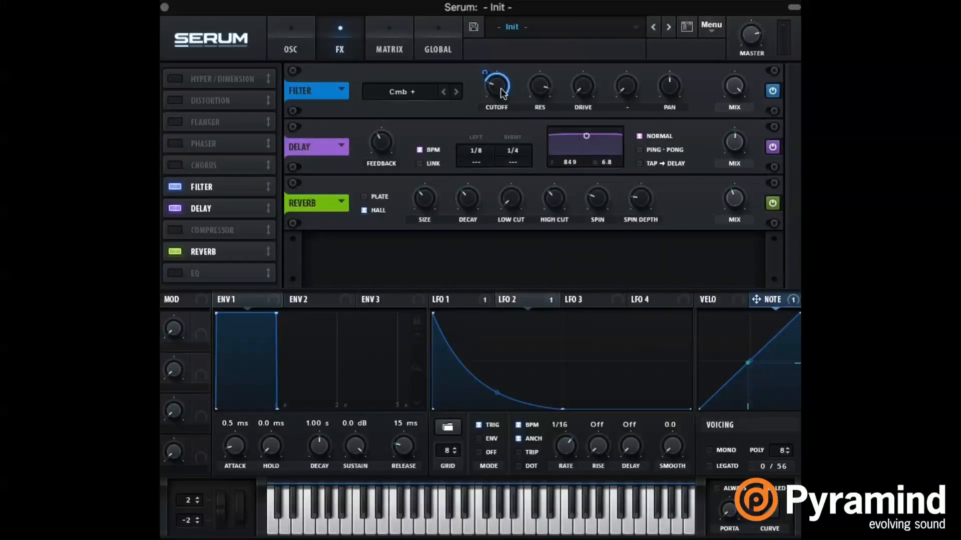
# Step: Fine-tune the comb filter's cutoff and Note# modulation depth, and reduce the filter effect's mix
pyautogui.moveTo(502, 93); pyautogui.dragTo(502, 104)
pyautogui.moveTo(488, 71); pyautogui.dragTo(493, 67)
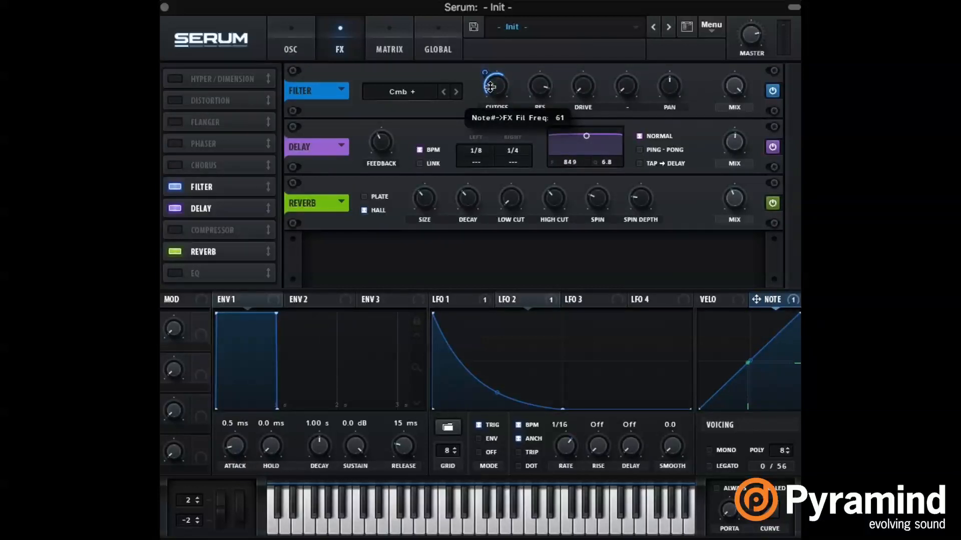
pyautogui.moveTo(716, 194); pyautogui.dragTo(746, 4)
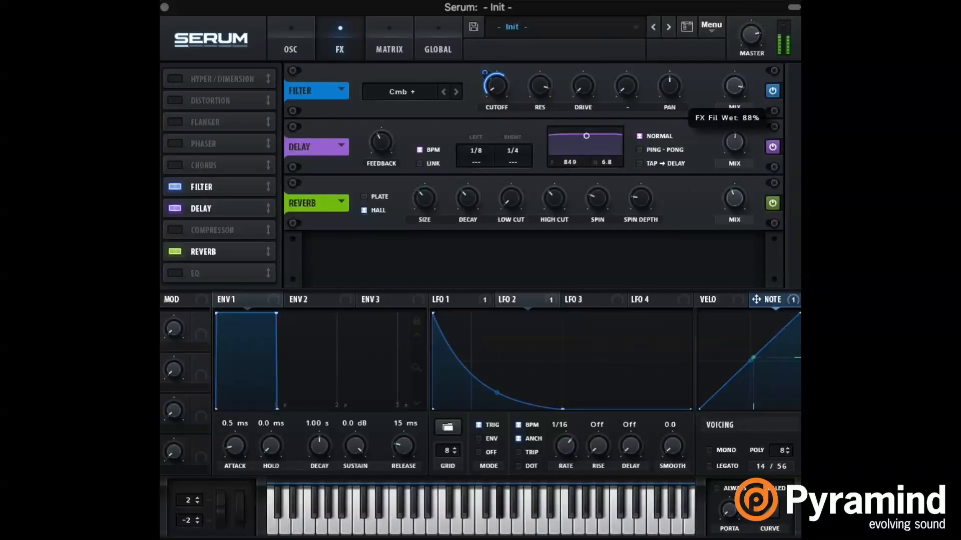
pyautogui.moveTo(505, 88); pyautogui.dragTo(498, 127)
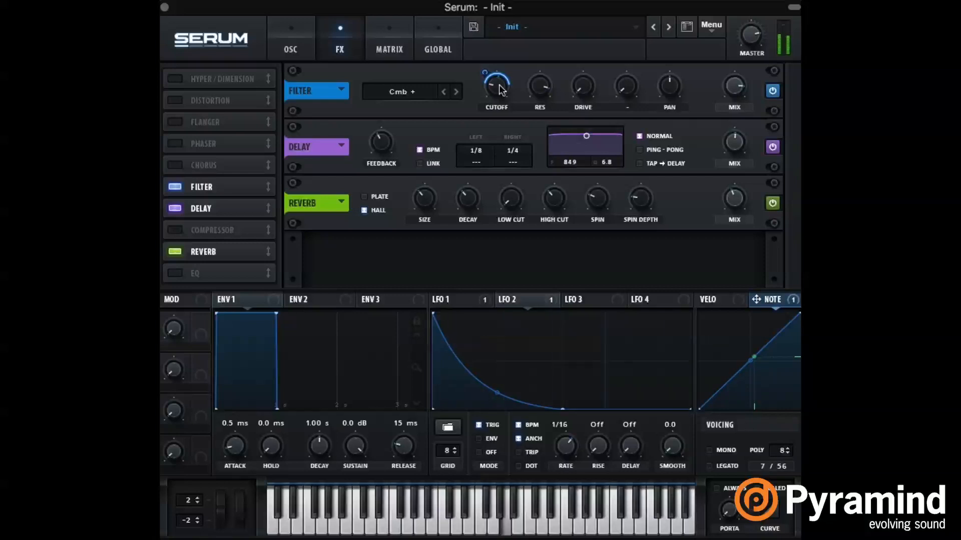
pyautogui.moveTo(488, 69)
pyautogui.moveTo(488, 69); pyautogui.dragTo(499, 36)
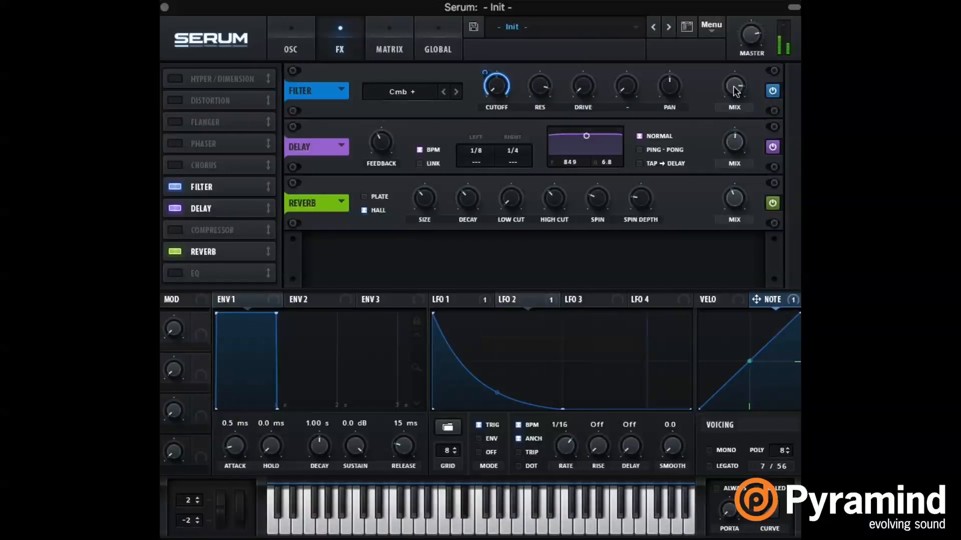
# Step: Add a little drive to the comb filter and lower the reverb mix
pyautogui.moveTo(548, 96)
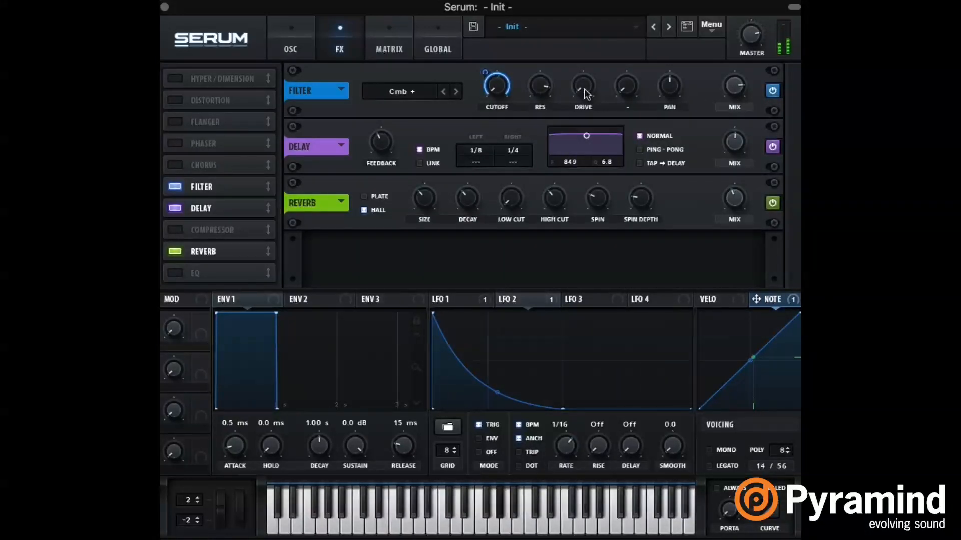
pyautogui.moveTo(583, 86)
pyautogui.mouseDown()
pyautogui.moveTo(590, 63)
pyautogui.moveTo(590, 90)
pyautogui.mouseUp()
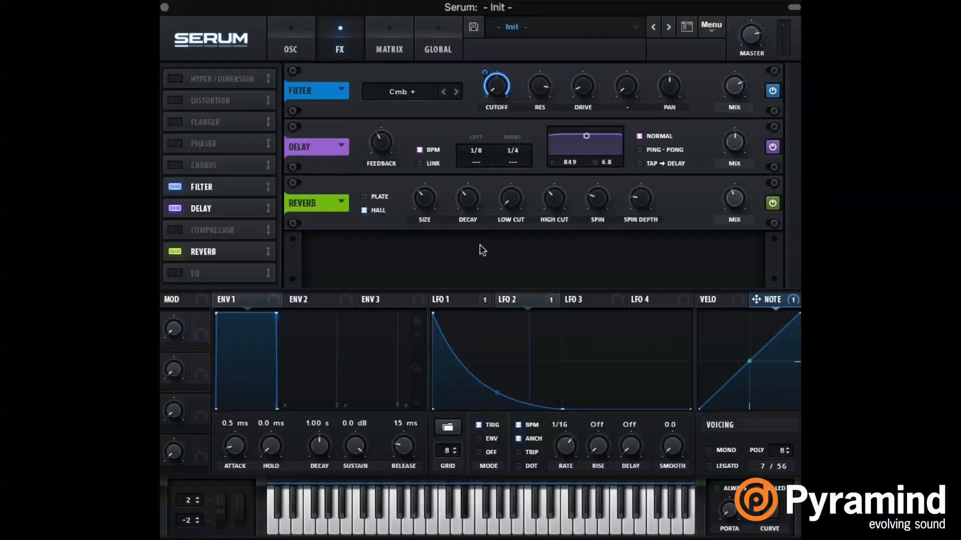
pyautogui.moveTo(422, 209)
pyautogui.moveTo(735, 200)
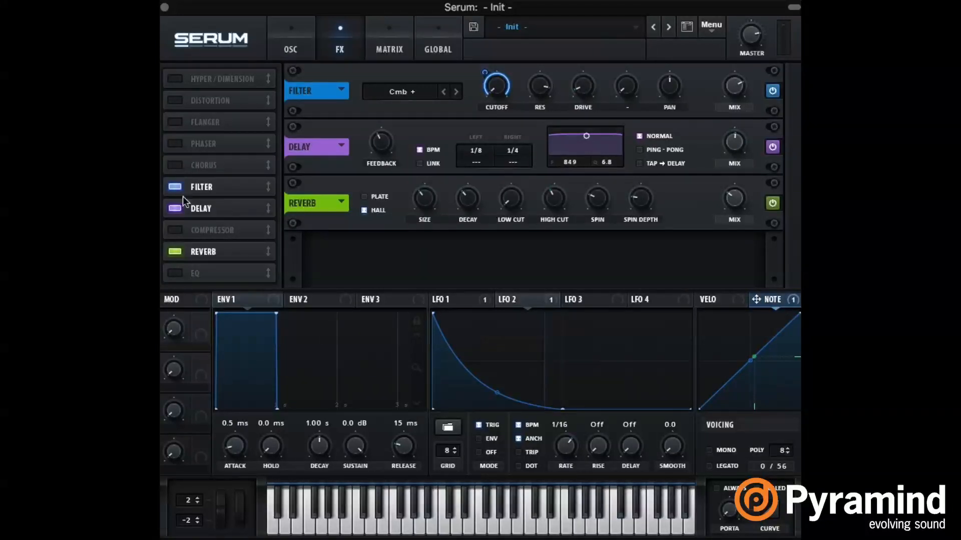
# Step: Enable the distortion effect, set its filter to PRE and choose the Sin Fold type
pyautogui.click(174, 101)
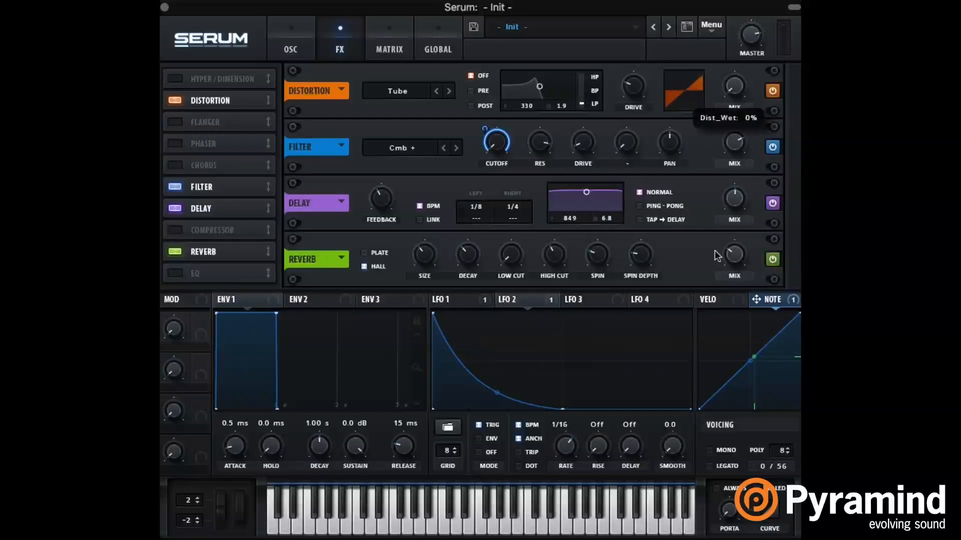
pyautogui.click(470, 91)
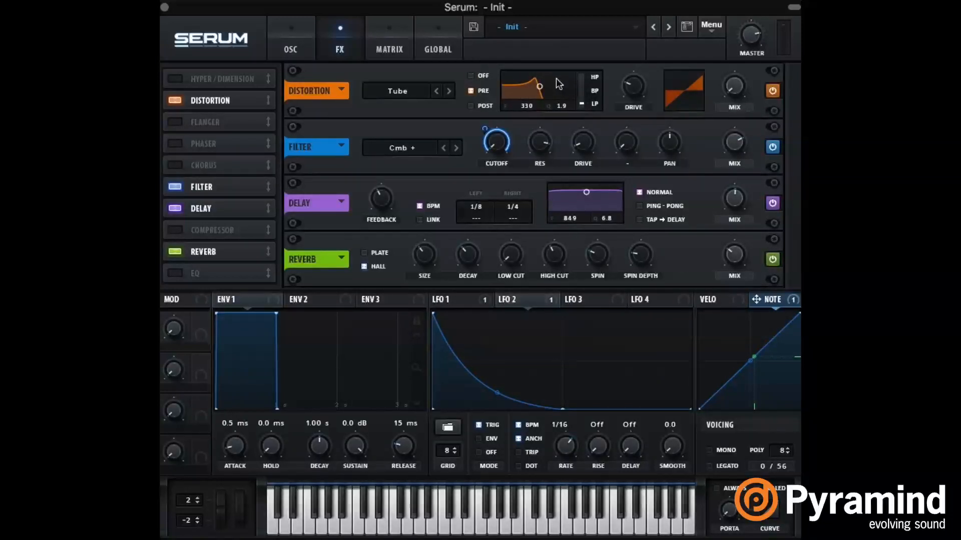
pyautogui.click(420, 92)
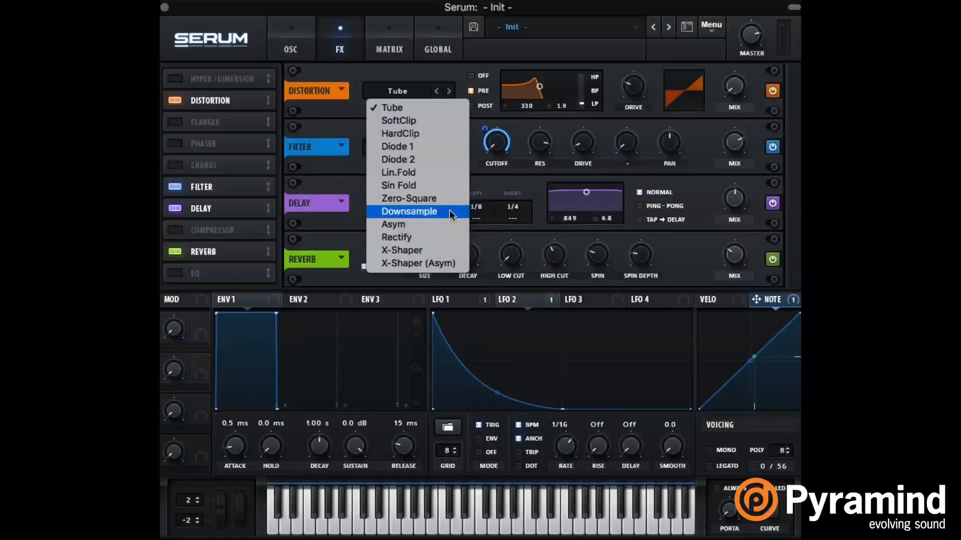
pyautogui.click(436, 186)
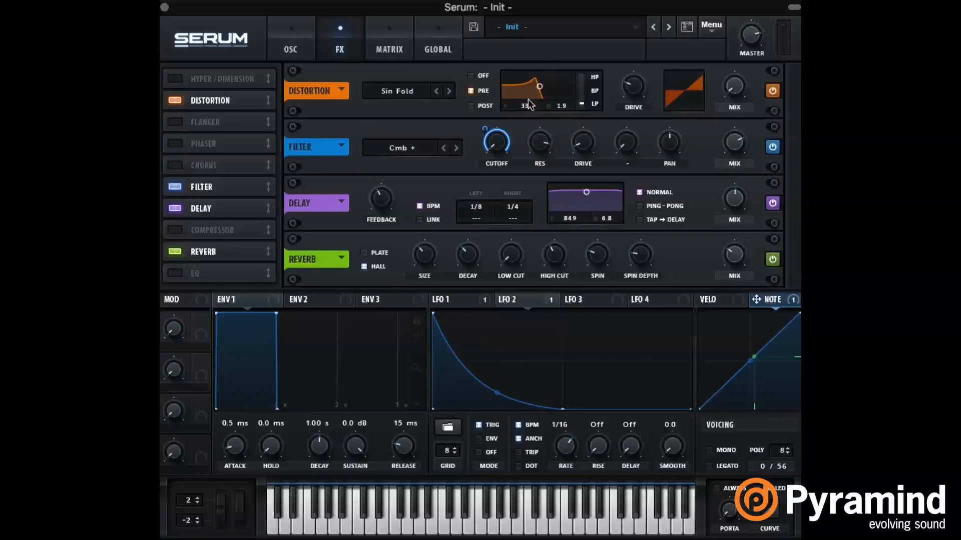
# Step: Assign LFO 3 to the distortion filter's frequency and shape its first half as a curved decay from full level to zero at mid-cycle
pyautogui.click(595, 300)
pyautogui.moveTo(569, 299); pyautogui.dragTo(526, 107)
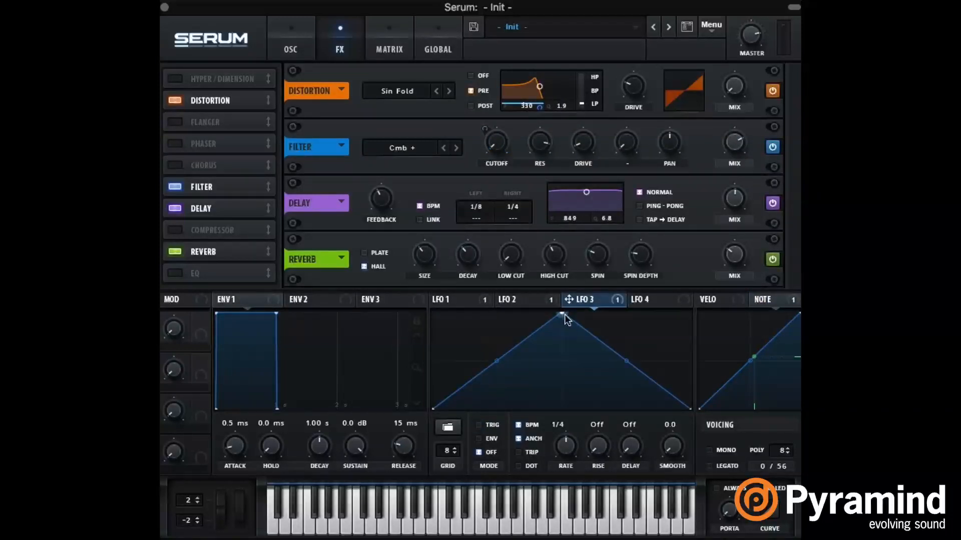
pyautogui.moveTo(564, 316); pyautogui.dragTo(434, 314)
pyautogui.doubleClick(541, 371)
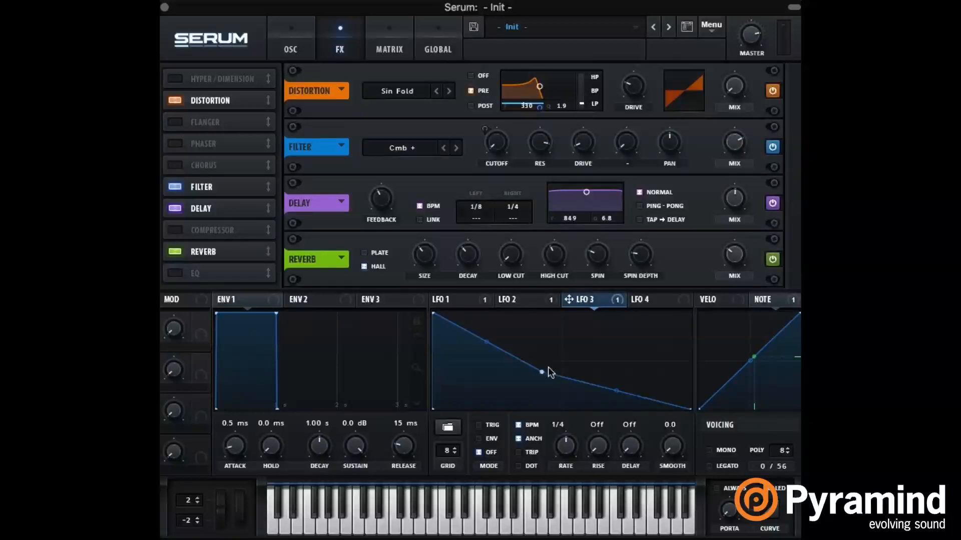
pyautogui.moveTo(542, 373); pyautogui.dragTo(561, 452)
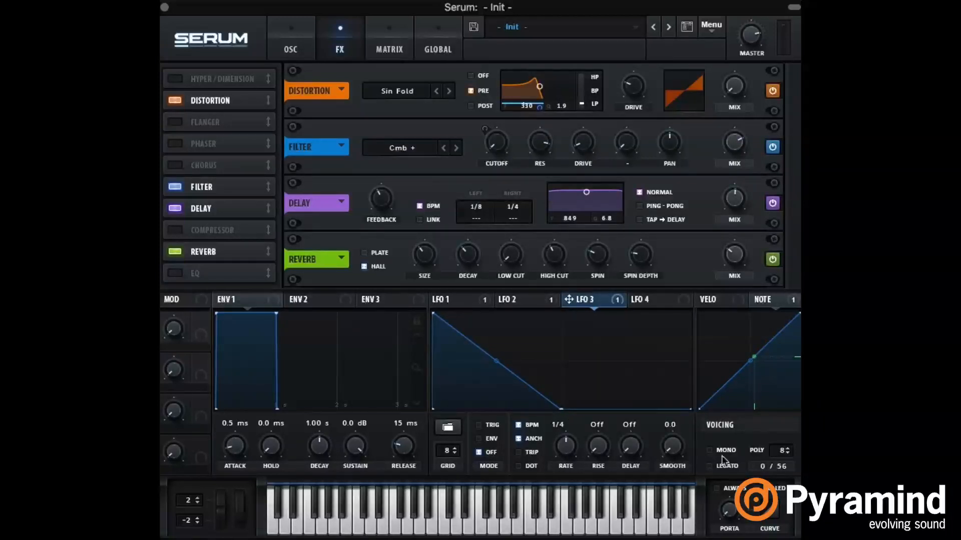
pyautogui.moveTo(497, 365); pyautogui.dragTo(503, 384)
# Step: Add a second, slightly lower peak at LFO 3's midpoint and bend its slope into a matching curved decay
pyautogui.doubleClick(606, 354)
pyautogui.moveTo(606, 355); pyautogui.dragTo(560, 333)
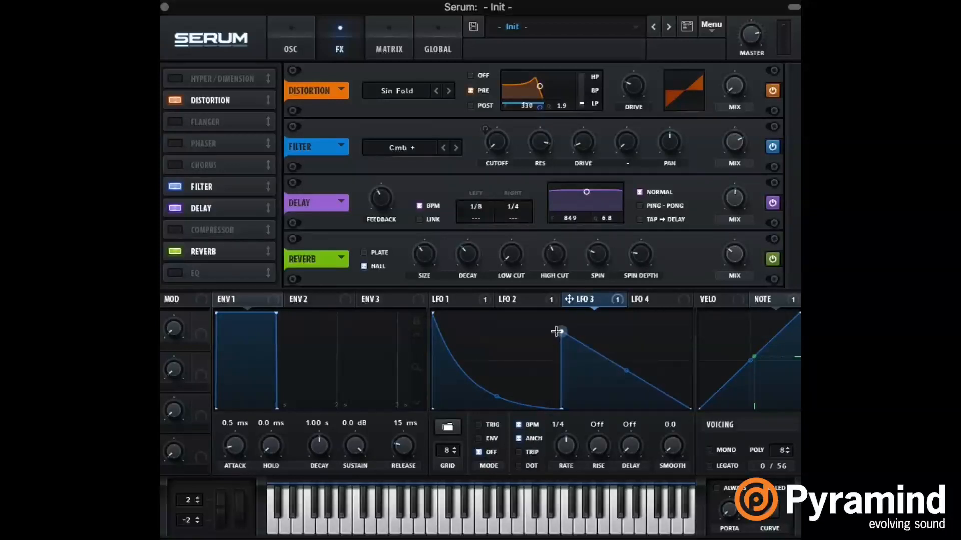
pyautogui.moveTo(627, 373); pyautogui.dragTo(626, 398)
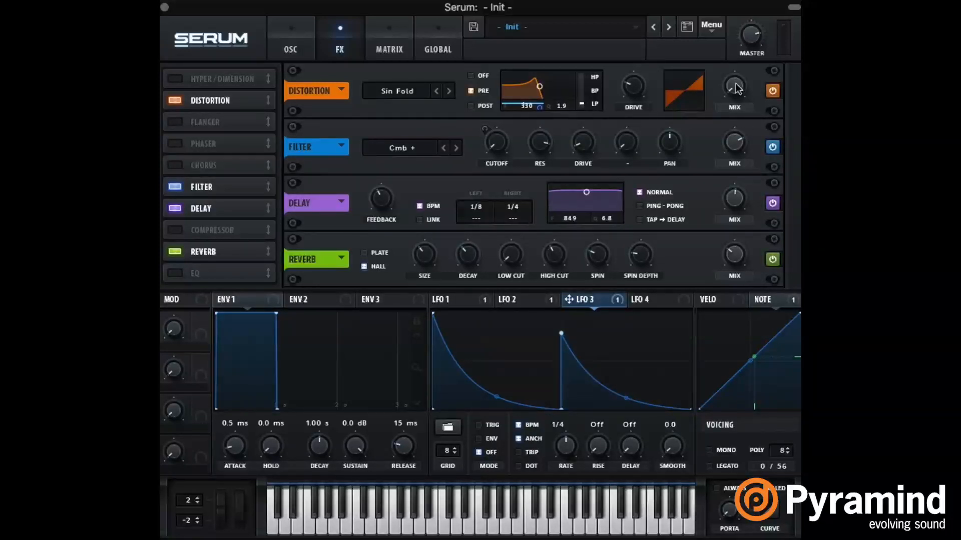
# Step: Raise the distortion mix and lower the distortion filter's Q to 0.1
pyautogui.moveTo(731, 84); pyautogui.dragTo(735, 22)
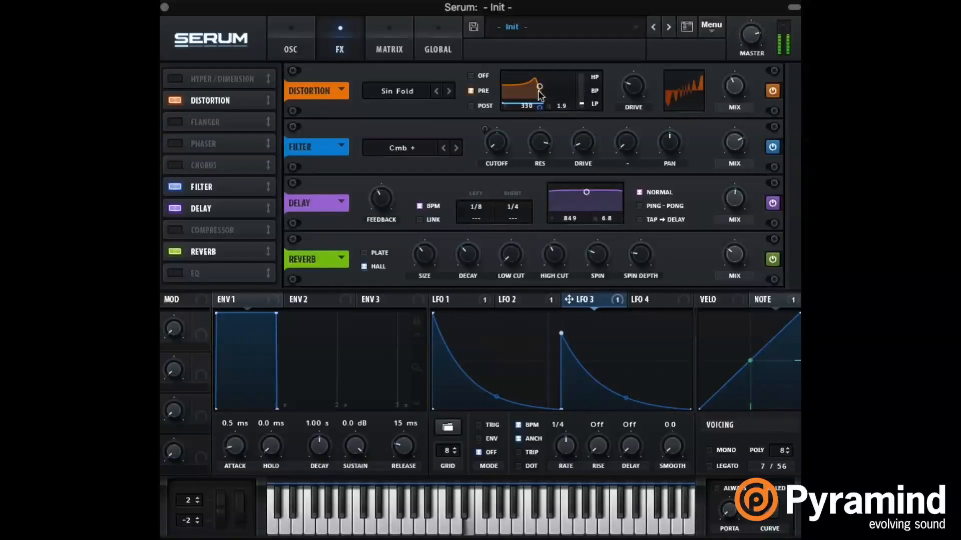
pyautogui.moveTo(541, 97); pyautogui.dragTo(543, 156)
pyautogui.moveTo(541, 107); pyautogui.dragTo(552, 235)
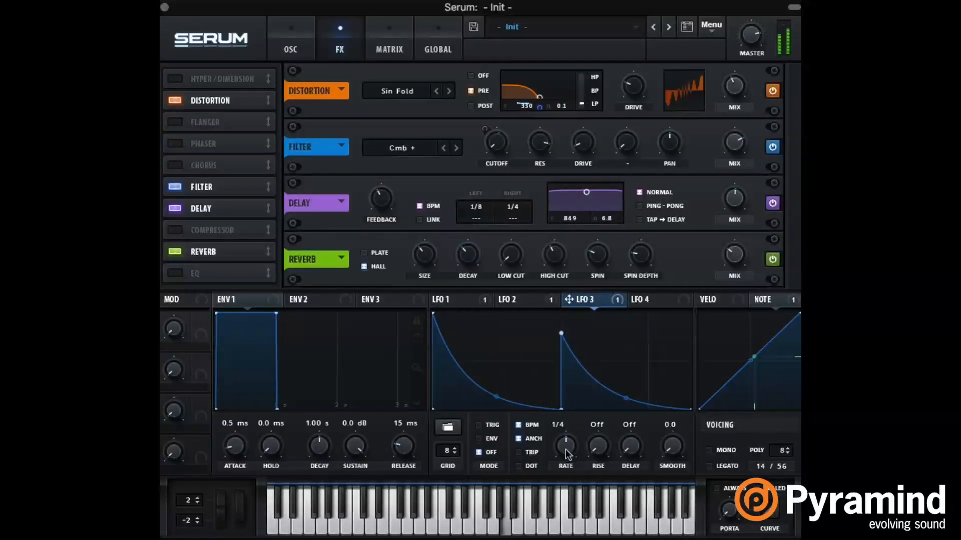
# Step: Set LFO 3's rate to 1/8 and tune the distortion's low-pass filter to about 427 Hz with a Q of 1.6
pyautogui.moveTo(565, 450); pyautogui.dragTo(565, 434)
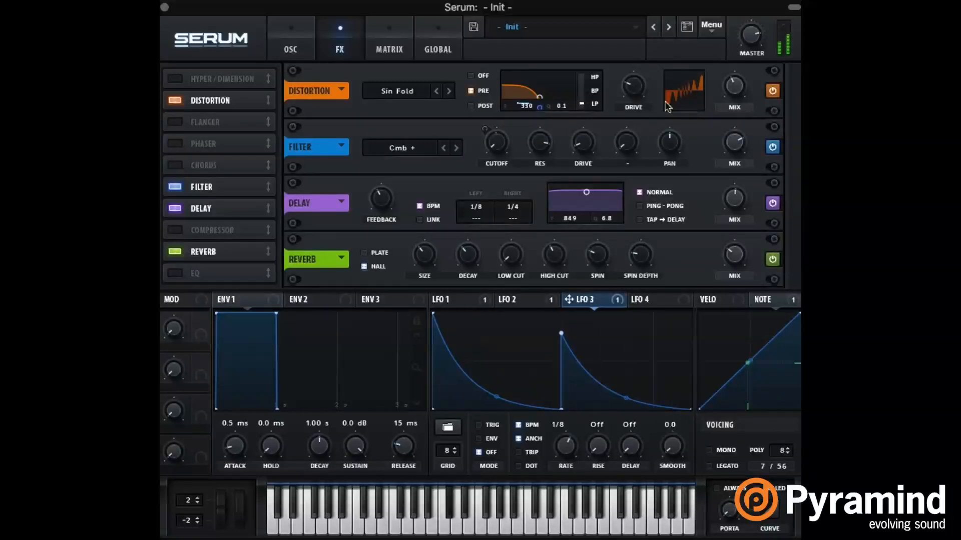
pyautogui.moveTo(734, 107)
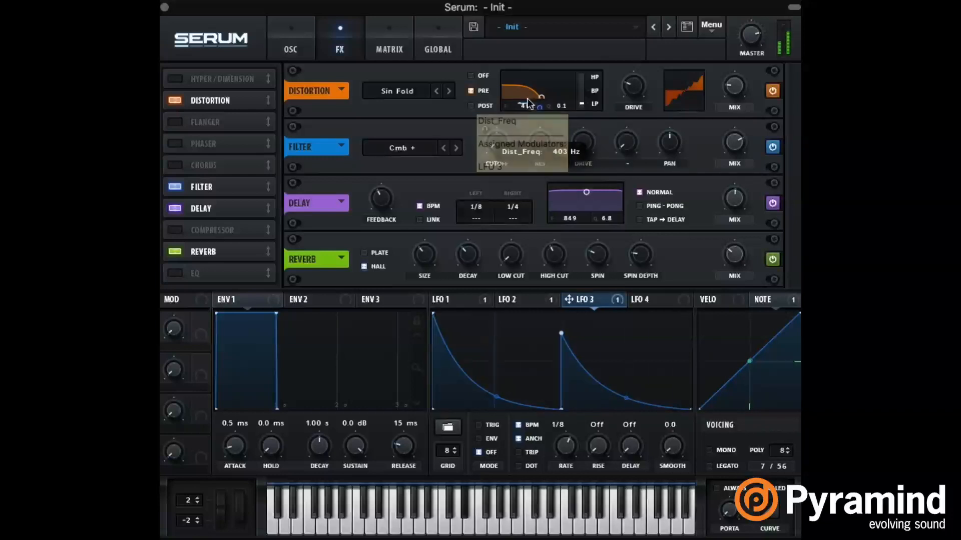
pyautogui.moveTo(537, 107); pyautogui.dragTo(553, 53)
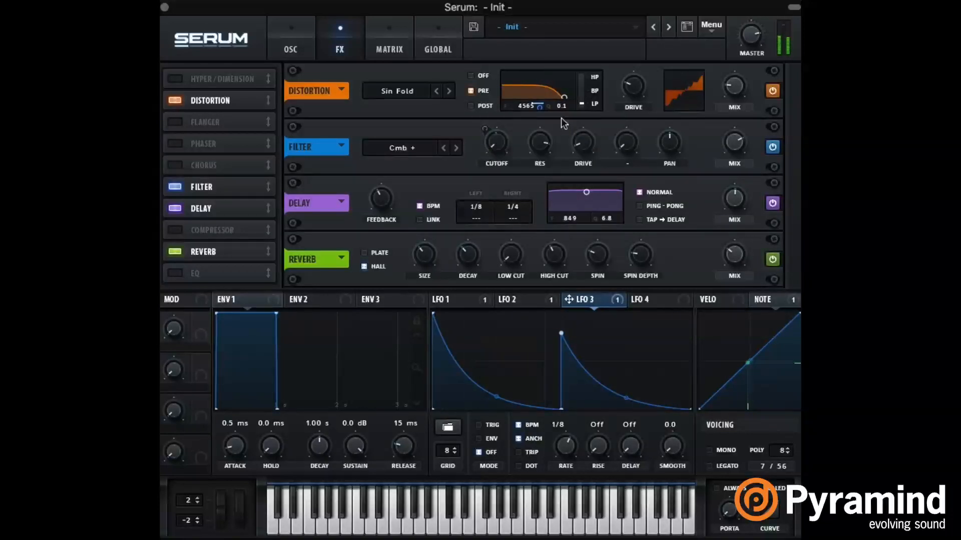
pyautogui.moveTo(563, 101); pyautogui.dragTo(572, 40)
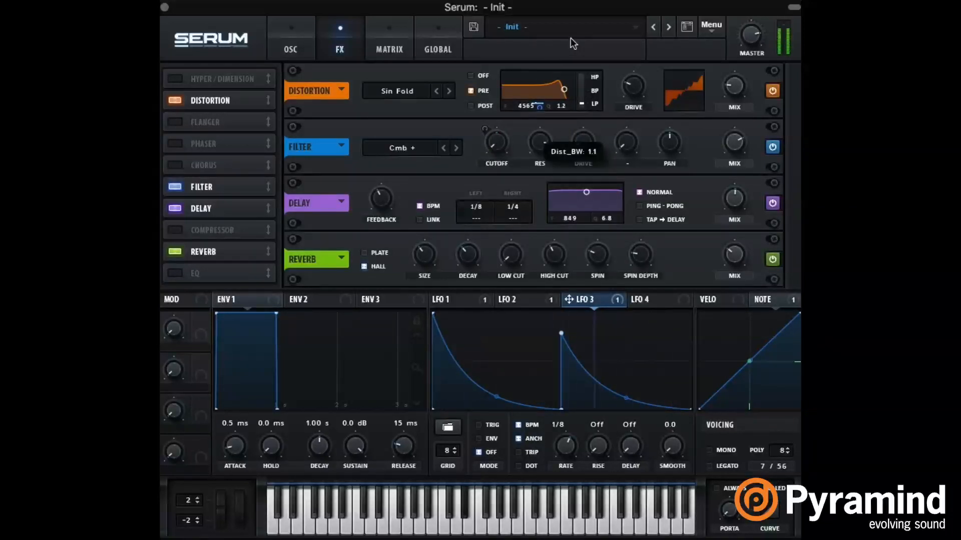
pyautogui.moveTo(526, 106); pyautogui.dragTo(544, 175)
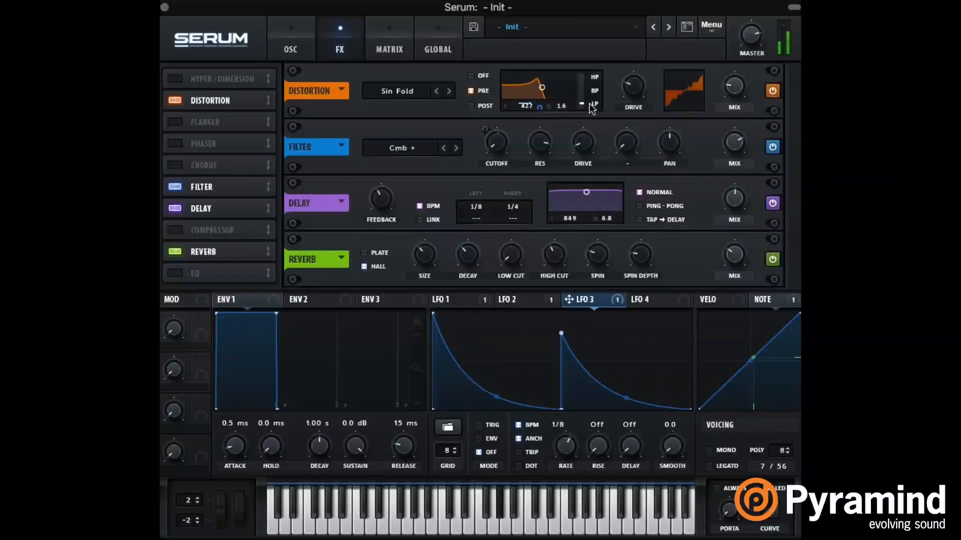
# Step: Morph the distortion filter to band-pass at about 1568 Hz with a Q of 1.0, and reduce the distortion mix
pyautogui.moveTo(583, 99); pyautogui.dragTo(596, 64)
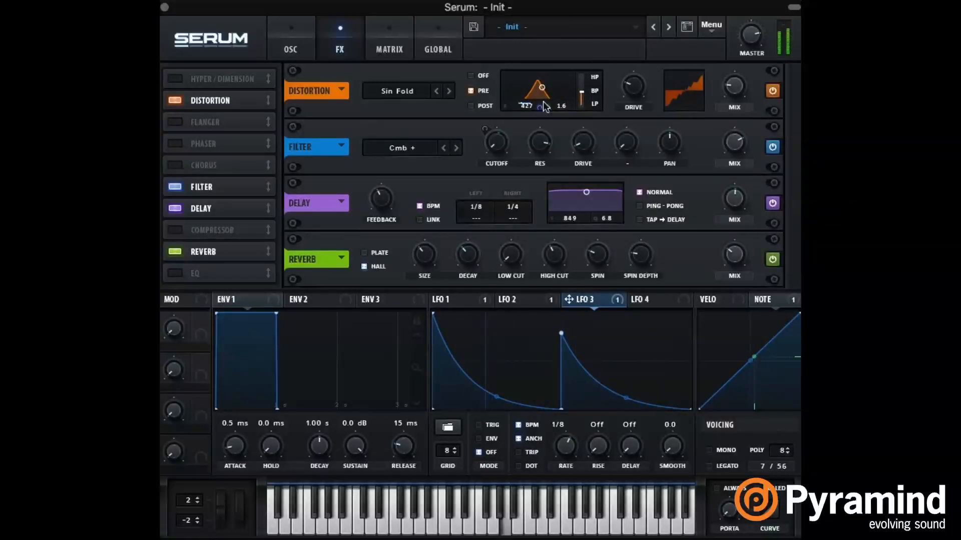
pyautogui.moveTo(531, 108); pyautogui.dragTo(560, 53)
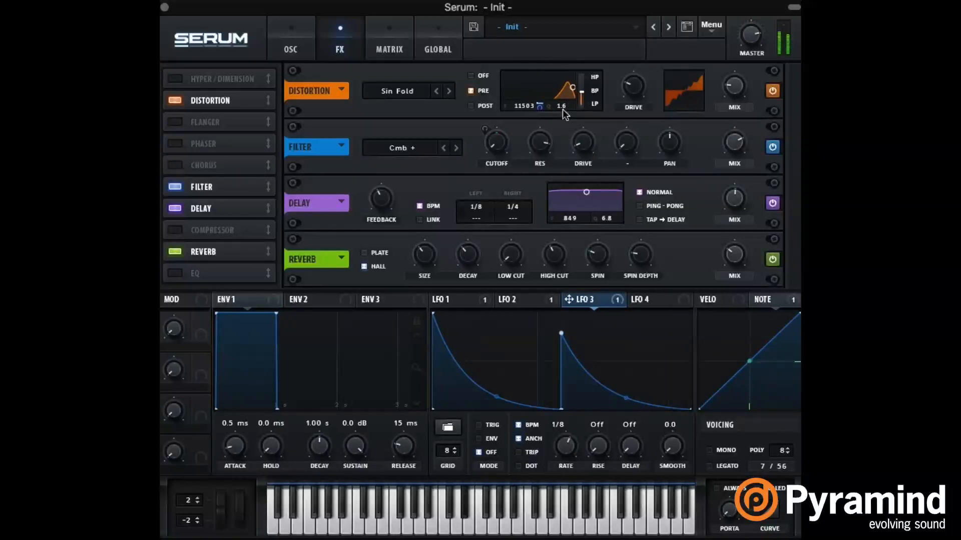
pyautogui.moveTo(562, 109); pyautogui.dragTo(528, 144)
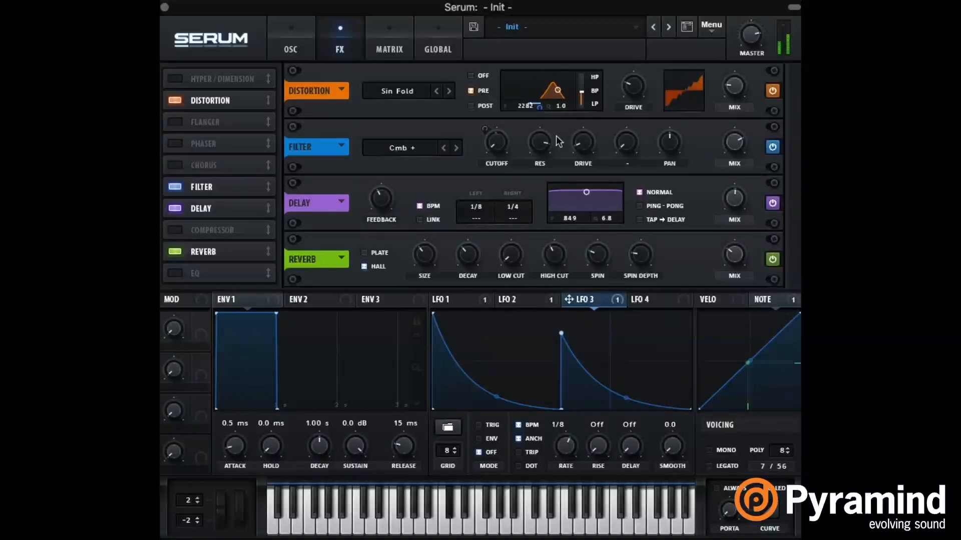
pyautogui.moveTo(539, 106); pyautogui.dragTo(530, 117)
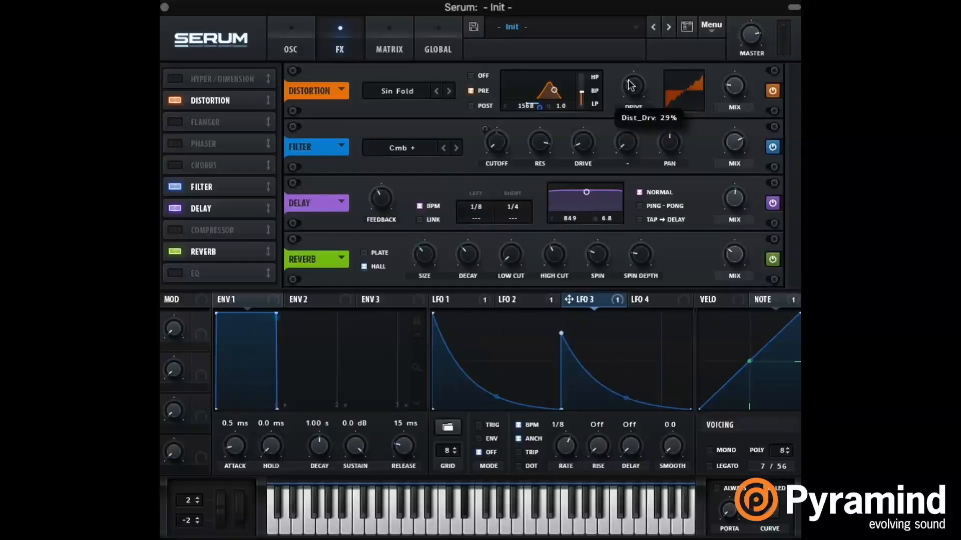
pyautogui.moveTo(581, 96); pyautogui.dragTo(581, 85)
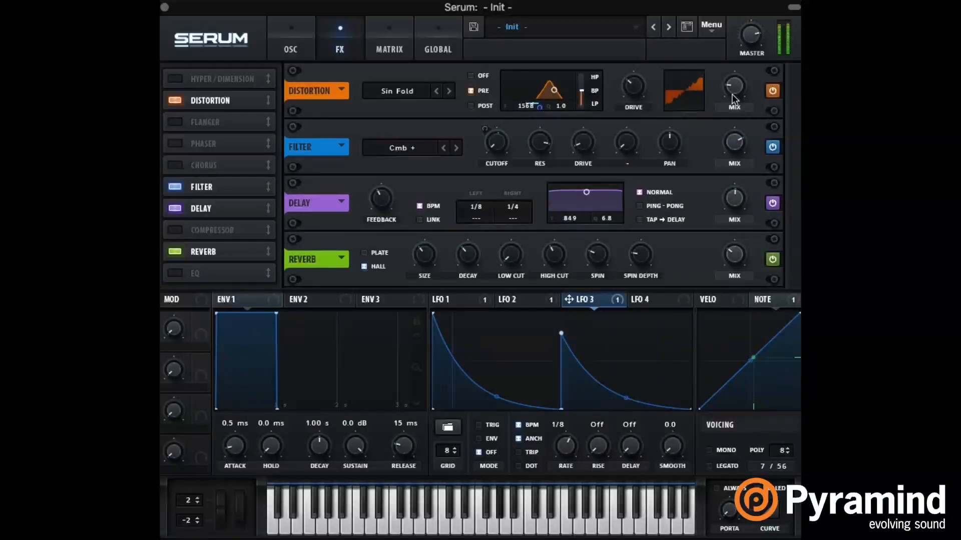
pyautogui.moveTo(740, 89); pyautogui.dragTo(736, 103)
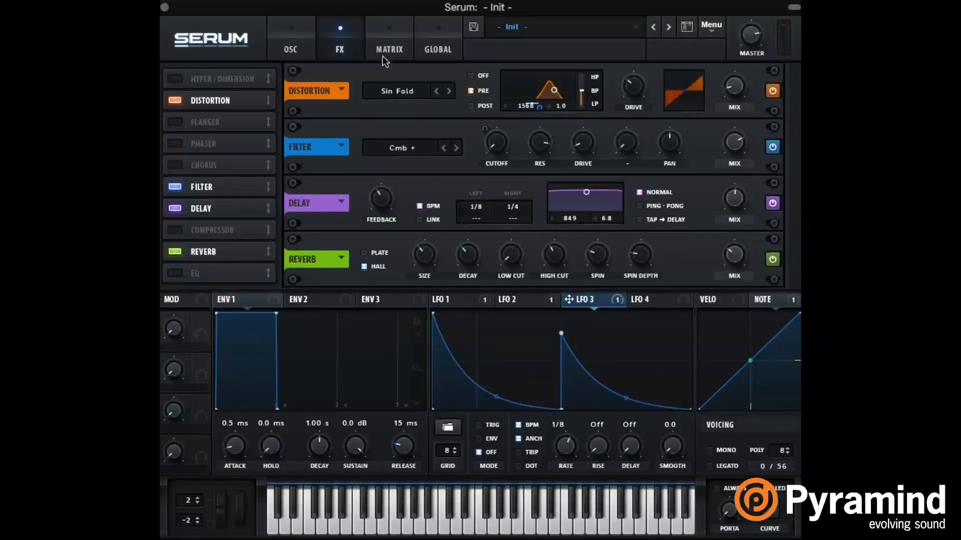
pyautogui.click(308, 45)
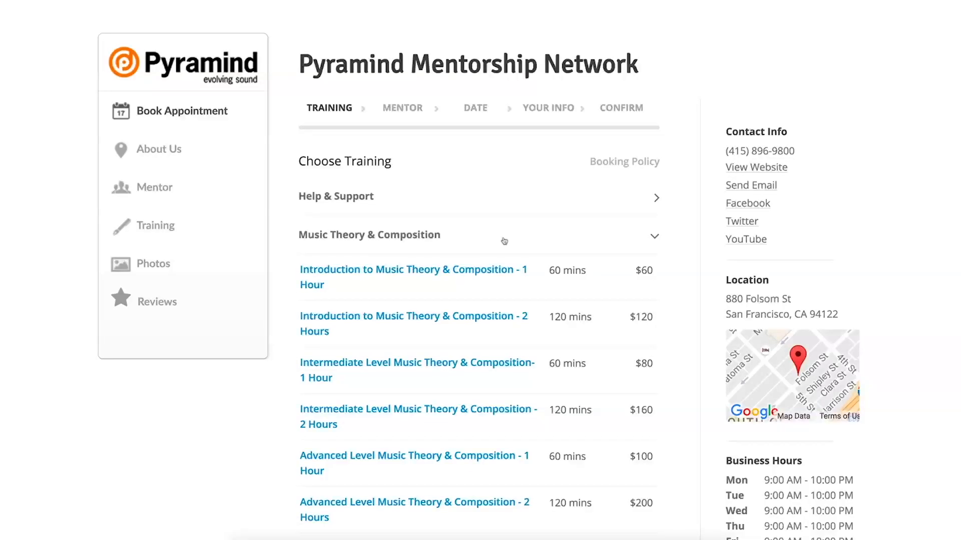
# Step: On the Pyramind Mentorship Network booking site, choose the training, a mentor and the 1:15 pm slot on 10 November 2016
pyautogui.click(444, 272)
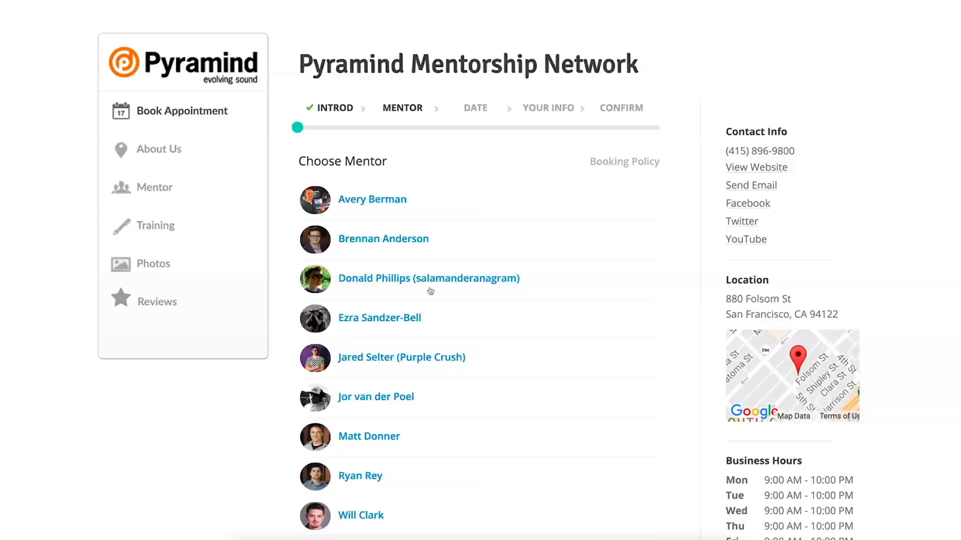
pyautogui.click(460, 438)
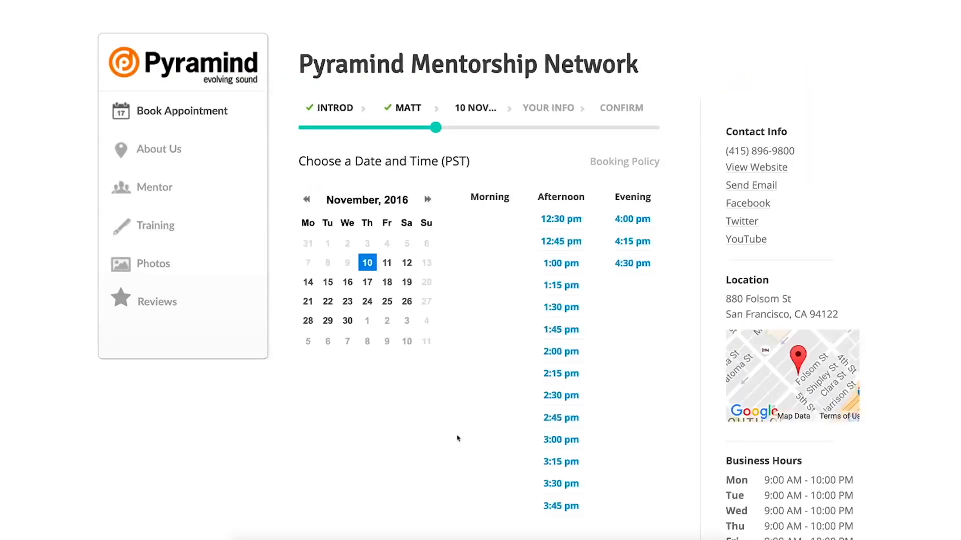
pyautogui.click(553, 286)
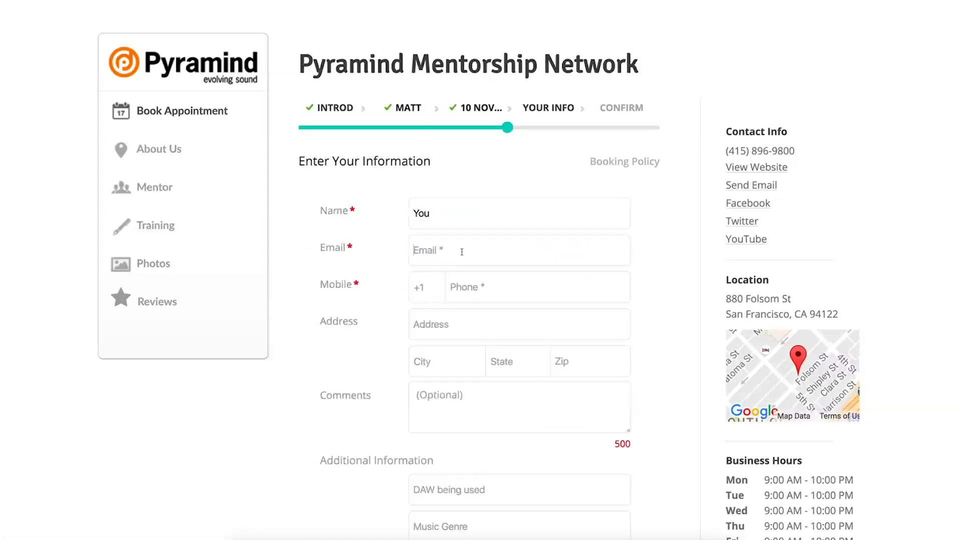
# Step: Fill in the mobile number on the booking form and give Reason as the DAW being used
pyautogui.write('234567')
pyautogui.scroll(-1, 474, 465)
pyautogui.click(473, 435)
pyautogui.write('Reason')
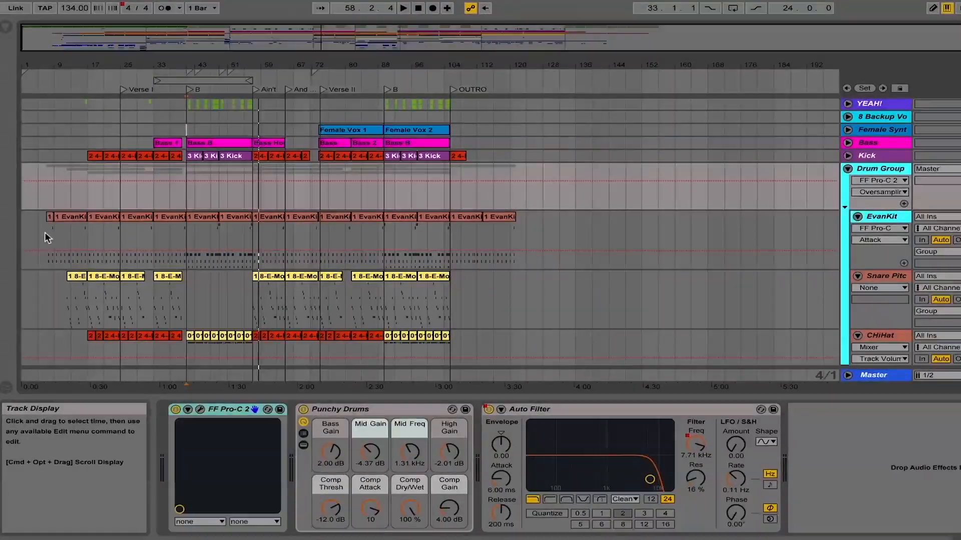
pyautogui.click(44, 234)
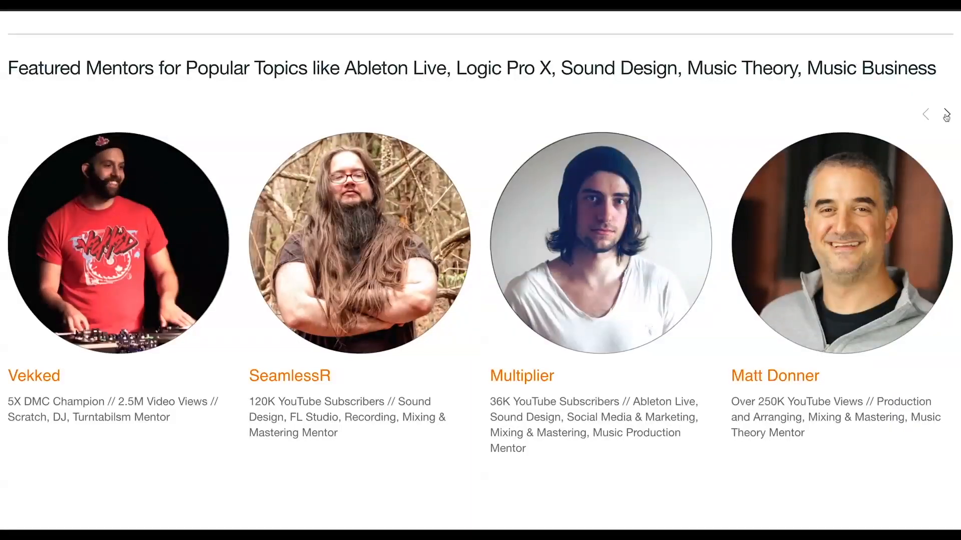
pyautogui.click(946, 114)
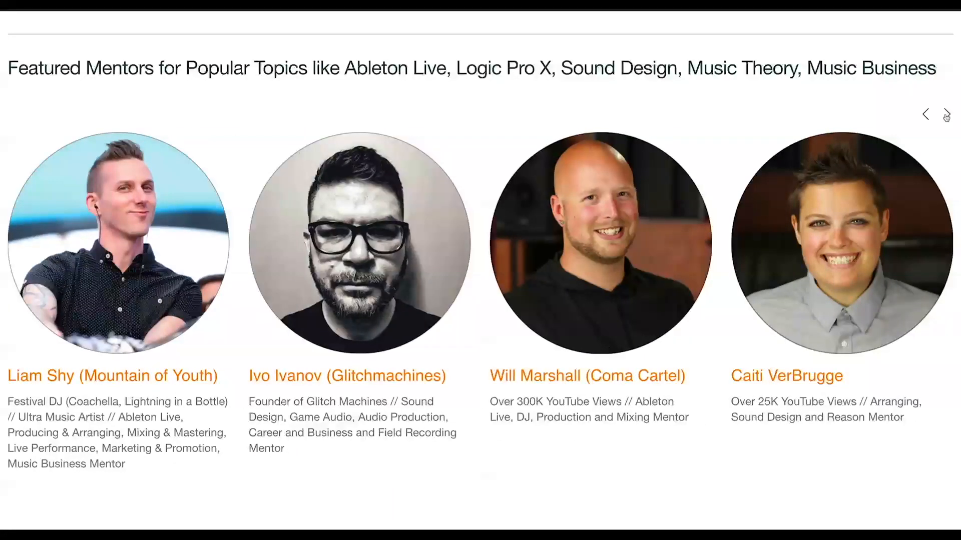
pyautogui.click(946, 115)
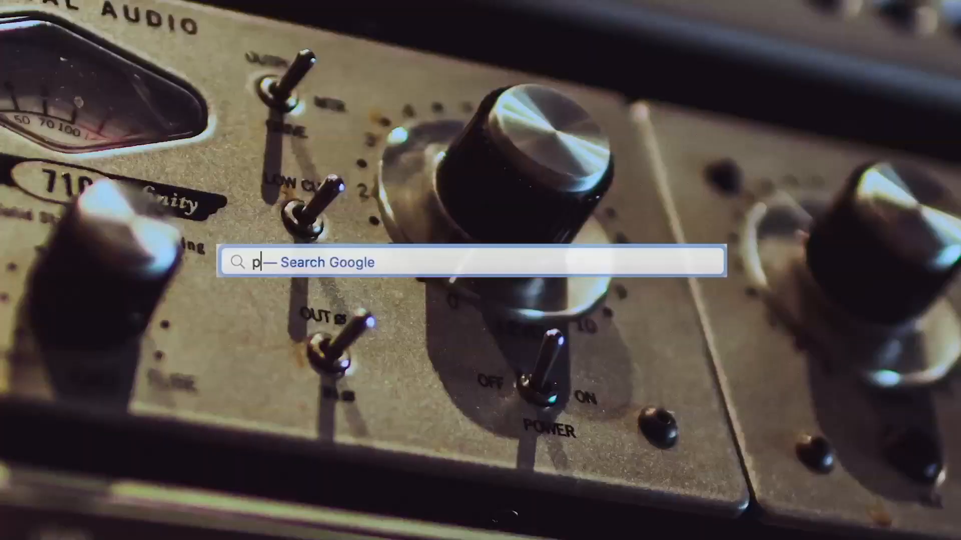